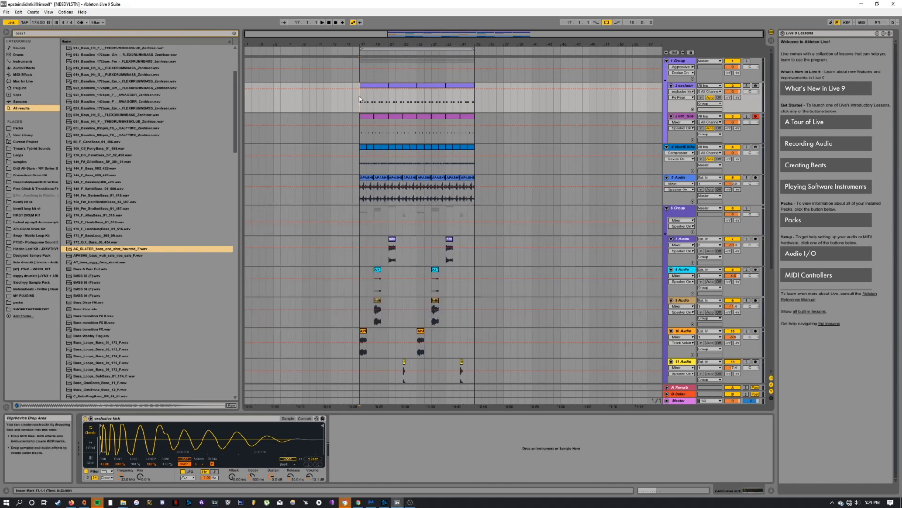
Step: Play the arrangement loop from bar 17 and select the first clip on the kick track
key(space)
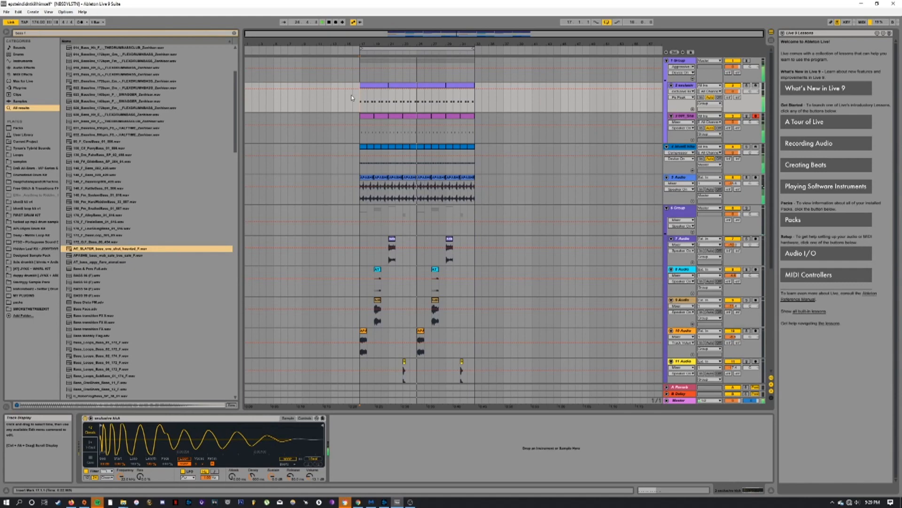
key(space)
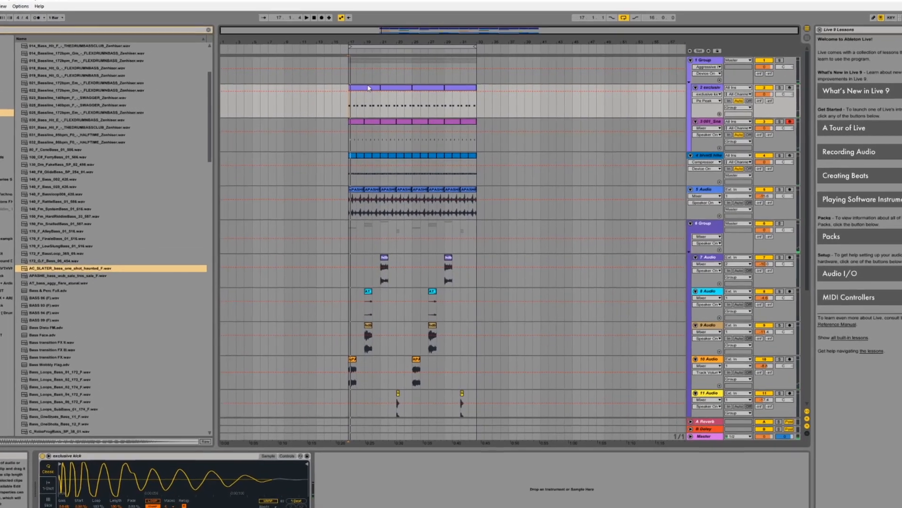
click(369, 88)
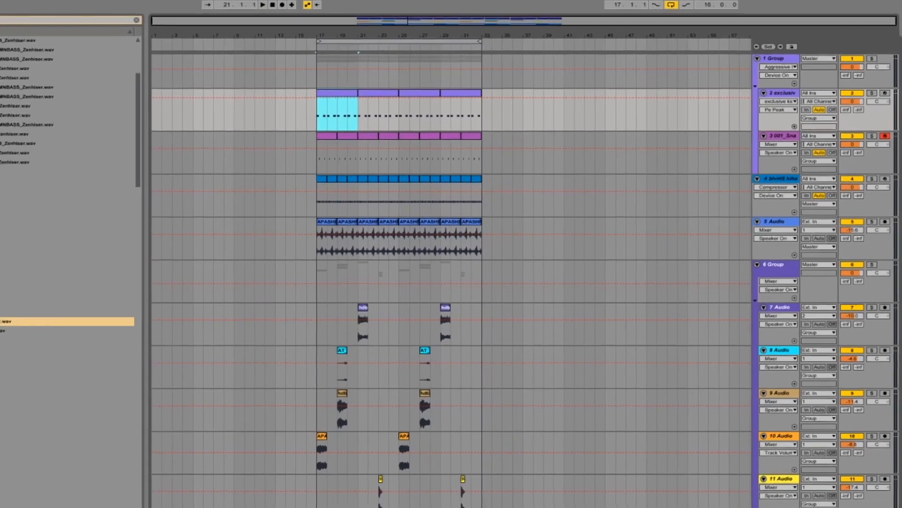
key(space)
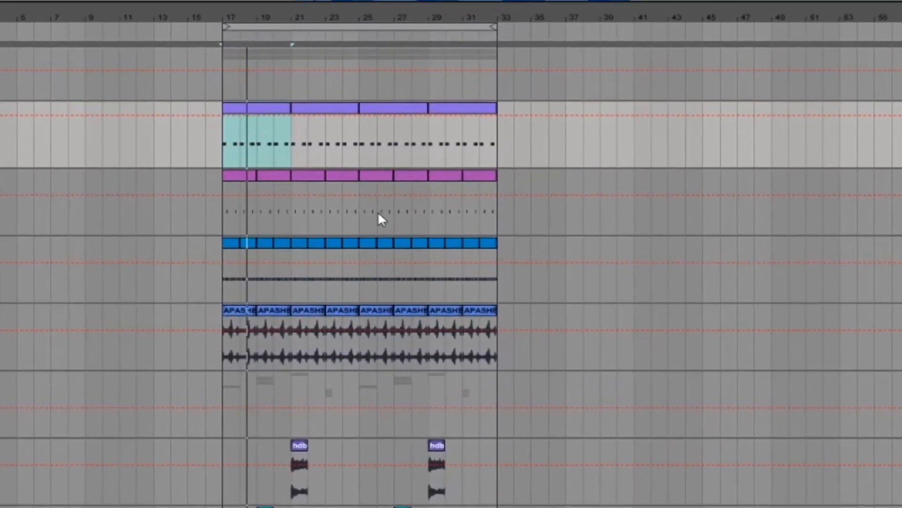
click(244, 108)
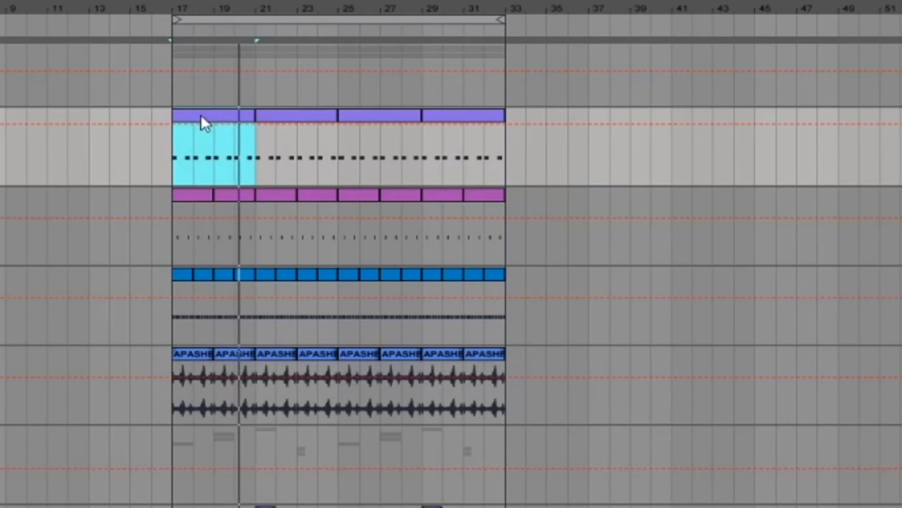
Step: Try inserting an empty MIDI clip across bars 37 to 41 of the kick track, and undo the insertion
drag(588, 170, 671, 173)
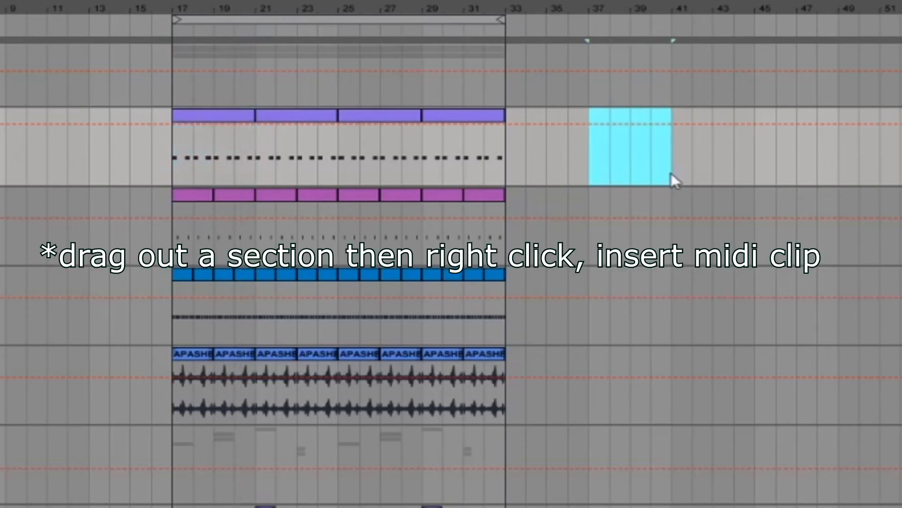
right_click(623, 119)
click(676, 210)
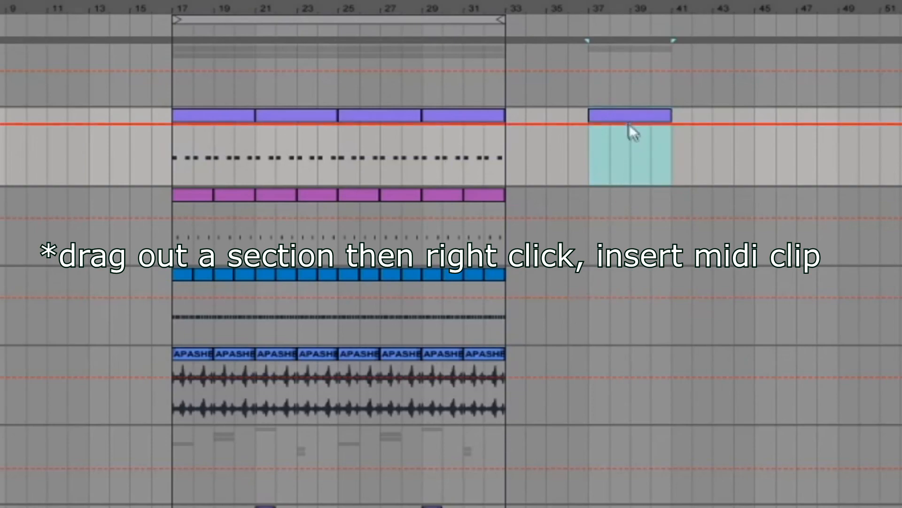
key(ctrl+z)
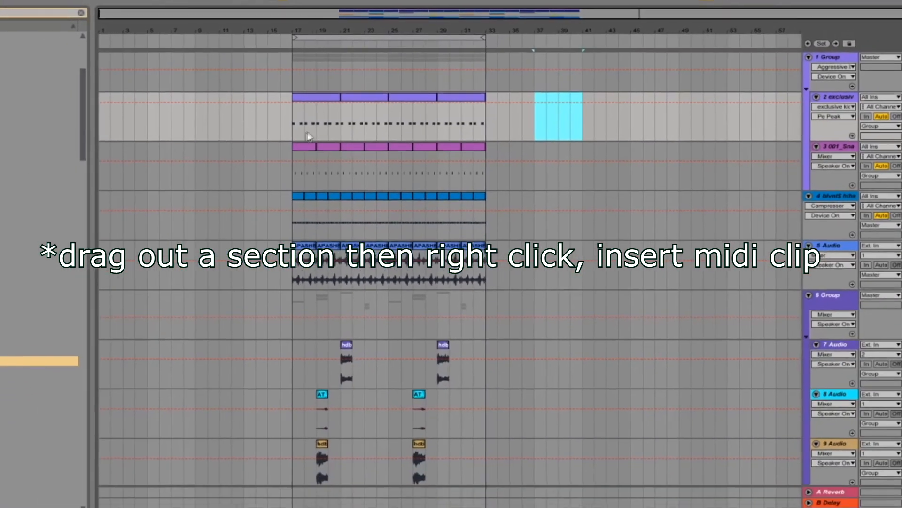
Step: Examine the MIDI note patterns in the first kick, snare and hi-hat clips while playing the drums
drag(292, 123, 340, 123)
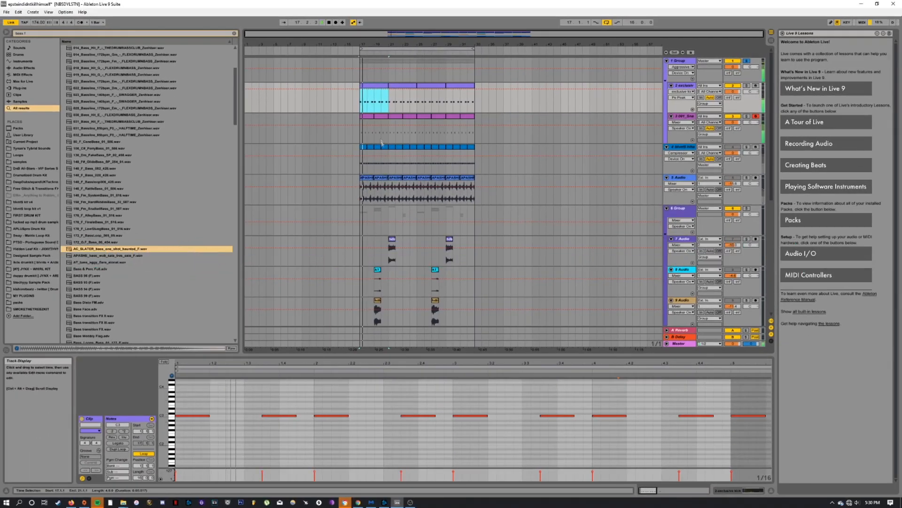
drag(361, 119, 365, 119)
key(space)
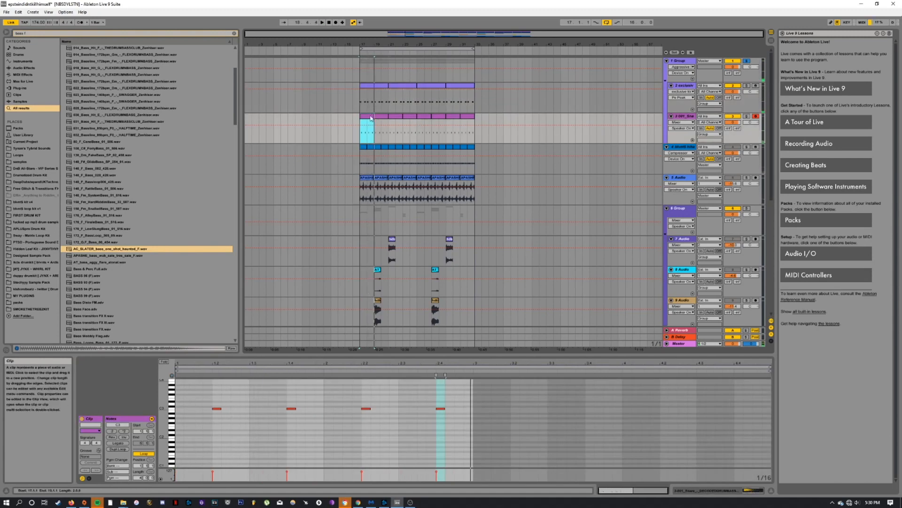
click(363, 151)
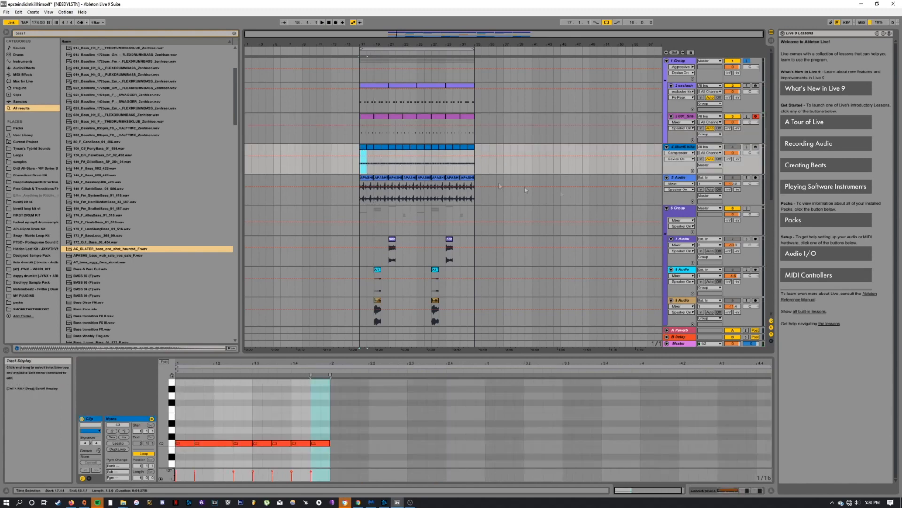
Step: Solo the hi-hat track, play it, and show the track's device chain
click(733, 146)
click(746, 147)
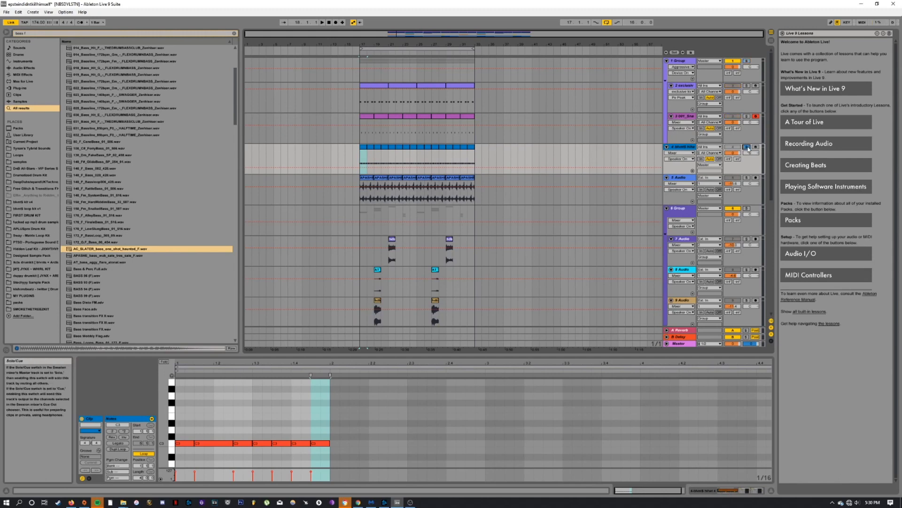
key(space)
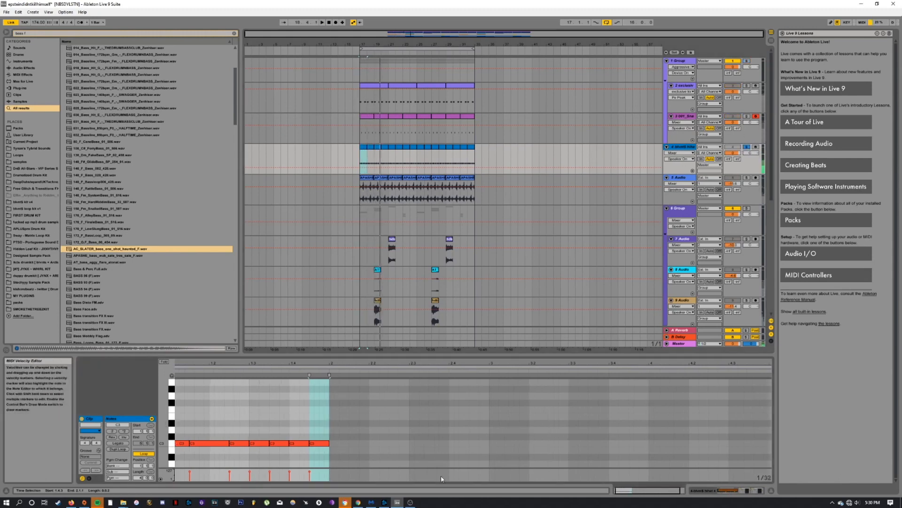
drag(625, 490, 625, 483)
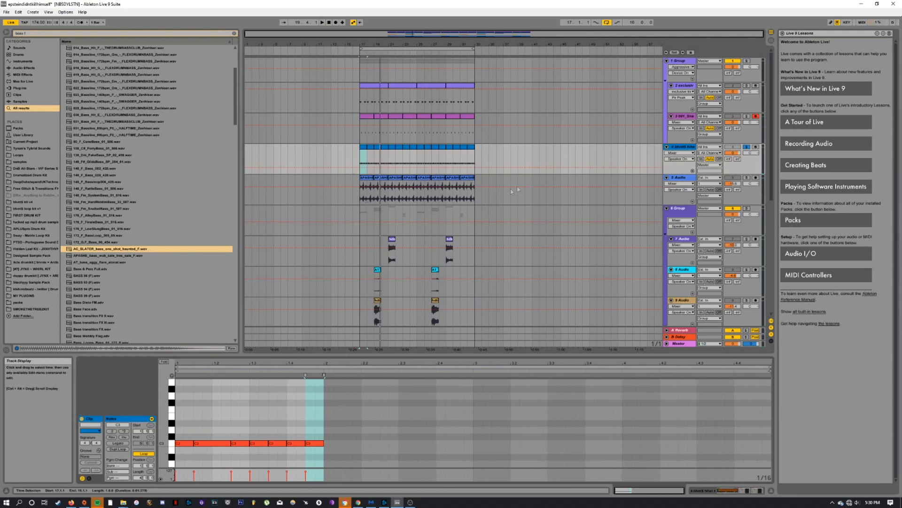
key(shift+Tab)
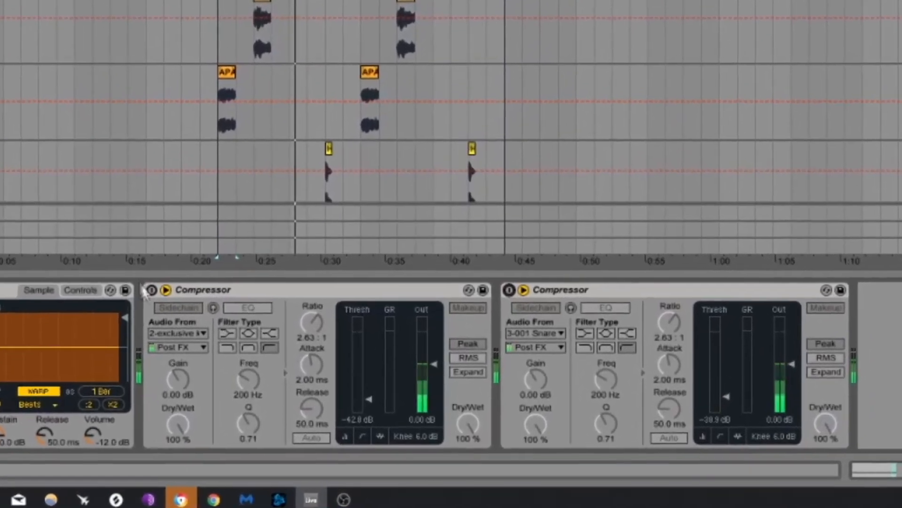
Step: Turn on both compressors on the hi-hat track and inspect their sidechain source choices, keeping 2-exclusive kick and 3-001 Snare
click(187, 314)
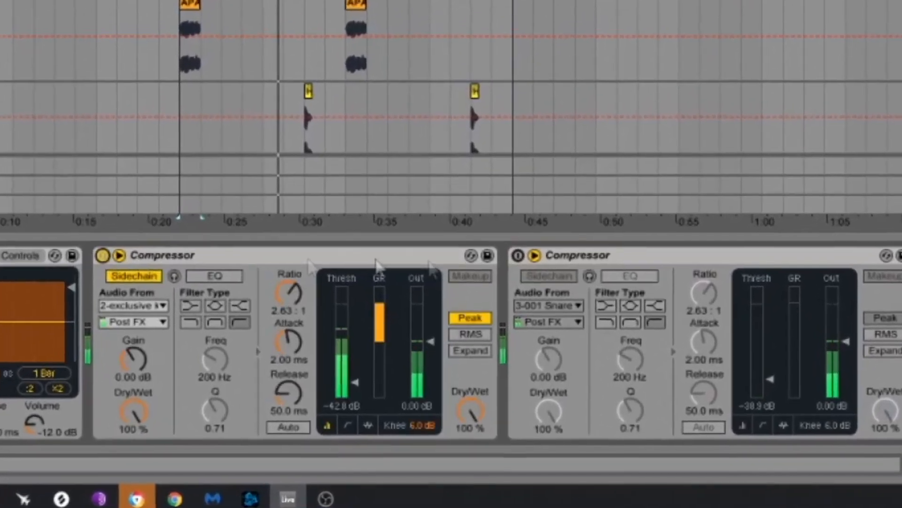
click(504, 315)
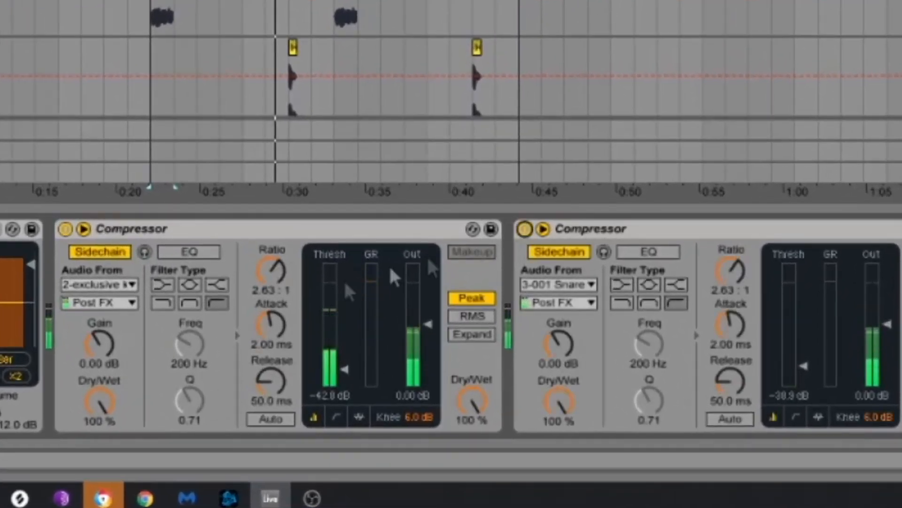
click(98, 285)
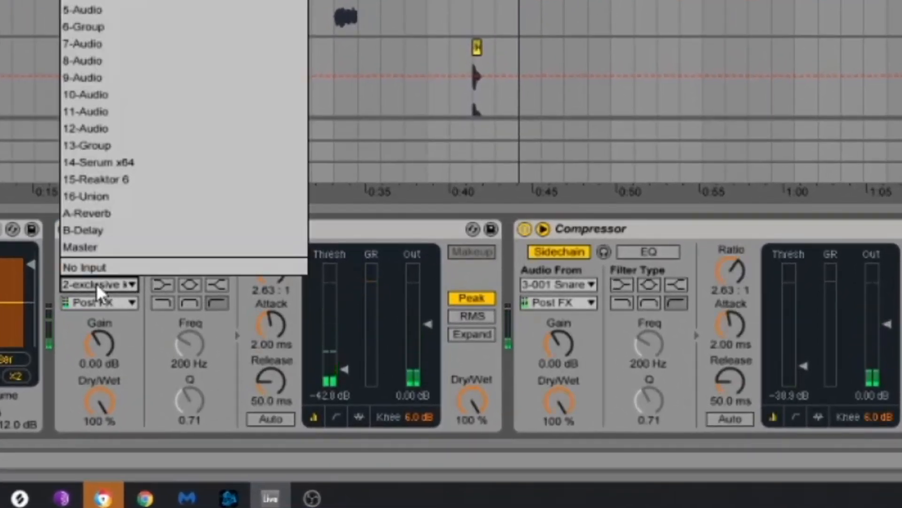
click(99, 285)
click(575, 284)
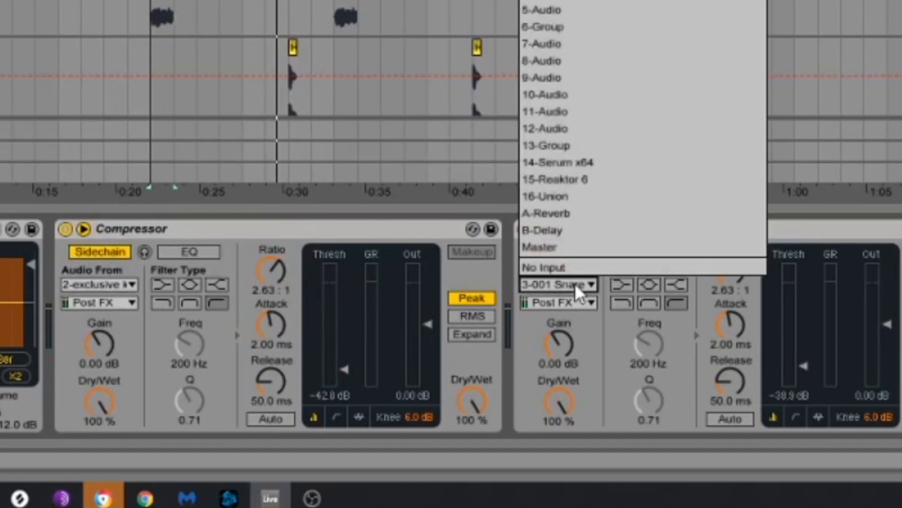
click(575, 283)
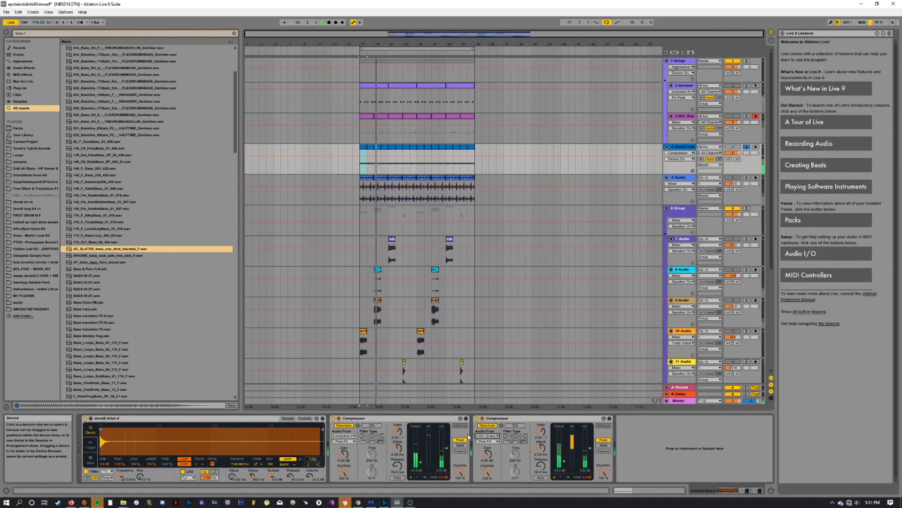
Step: Unsolo the hi-hat track and audition the drum loop on track 5 Audio in solo, ending with its solo off and playback stopped
click(747, 147)
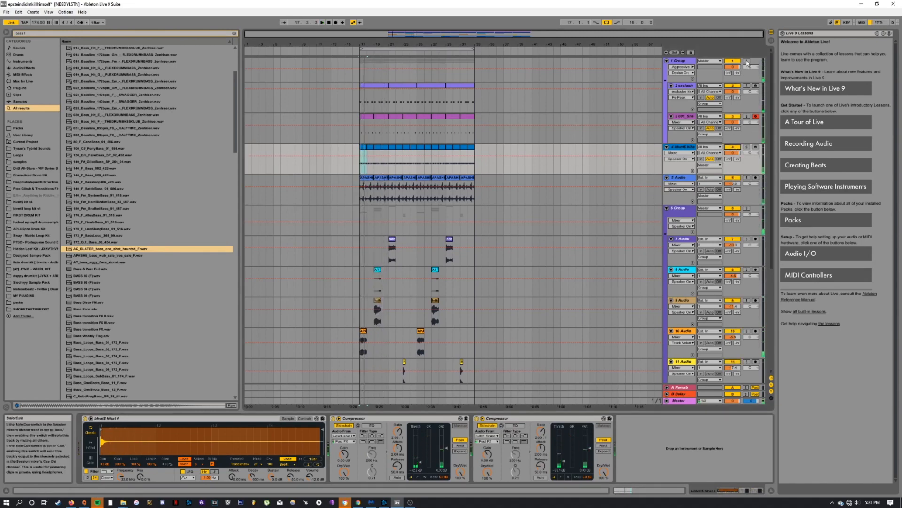
click(746, 178)
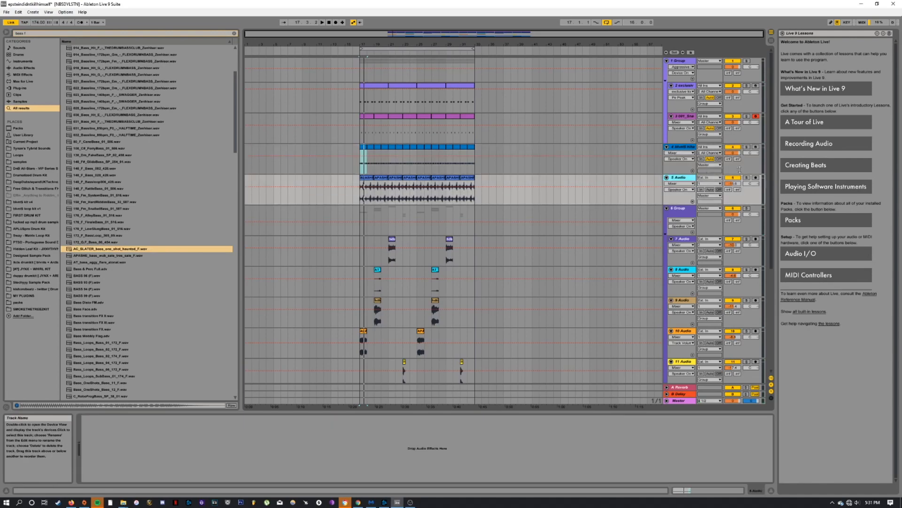
scroll(736, 316, down, 5)
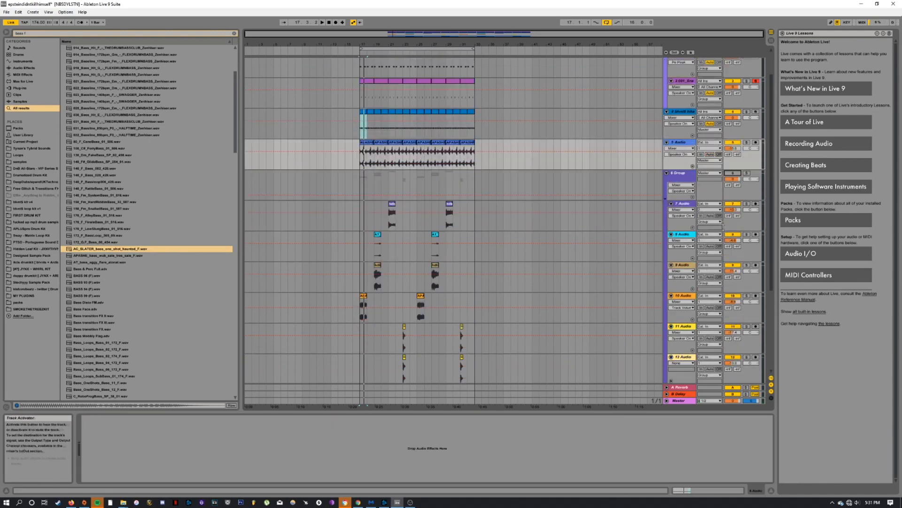
scroll(495, 239, up, 5)
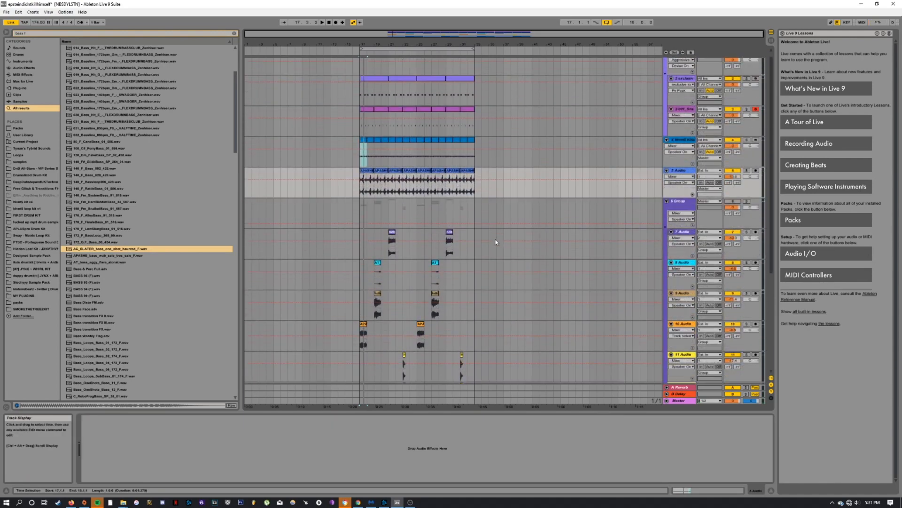
click(747, 178)
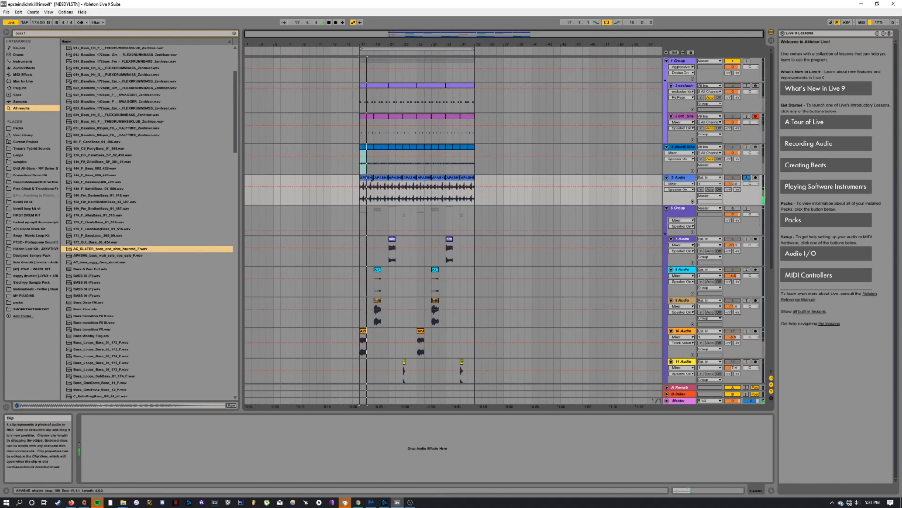
mouse_move(376, 179)
mouse_down()
mouse_move(475, 179)
mouse_move(374, 181)
mouse_up()
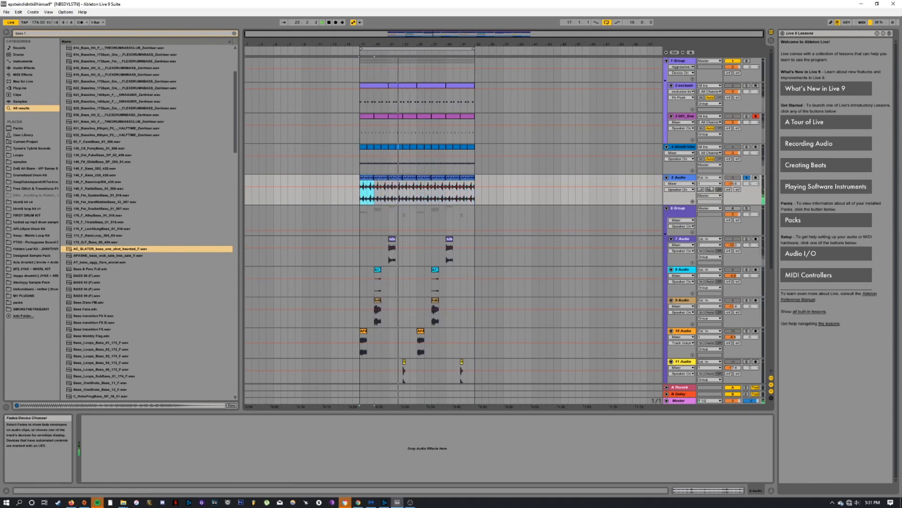
click(746, 178)
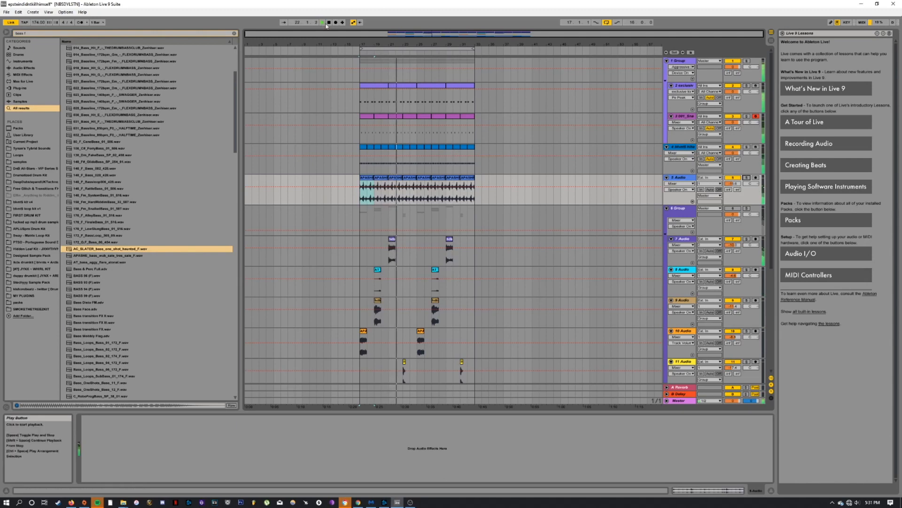
click(329, 24)
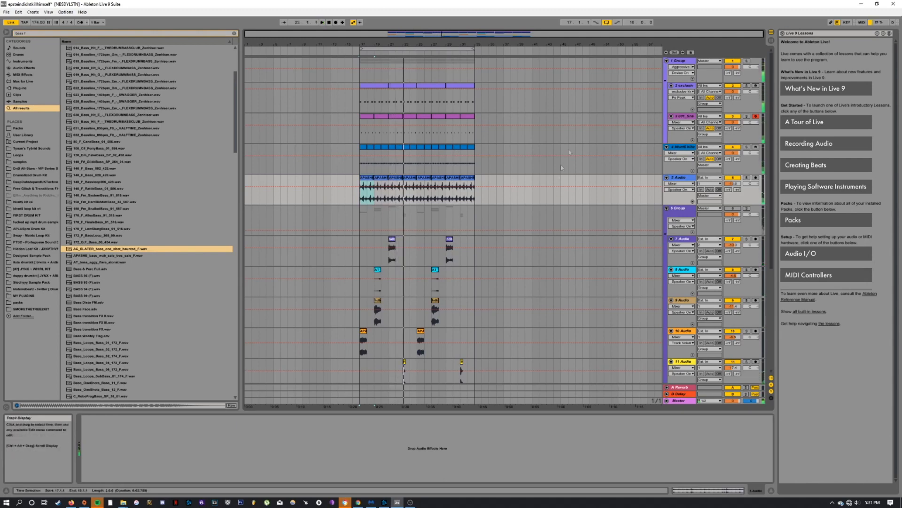
Step: Show the Aggressive Dance Master rack on the 1 Group drum bus and play the full loop
click(681, 88)
click(679, 61)
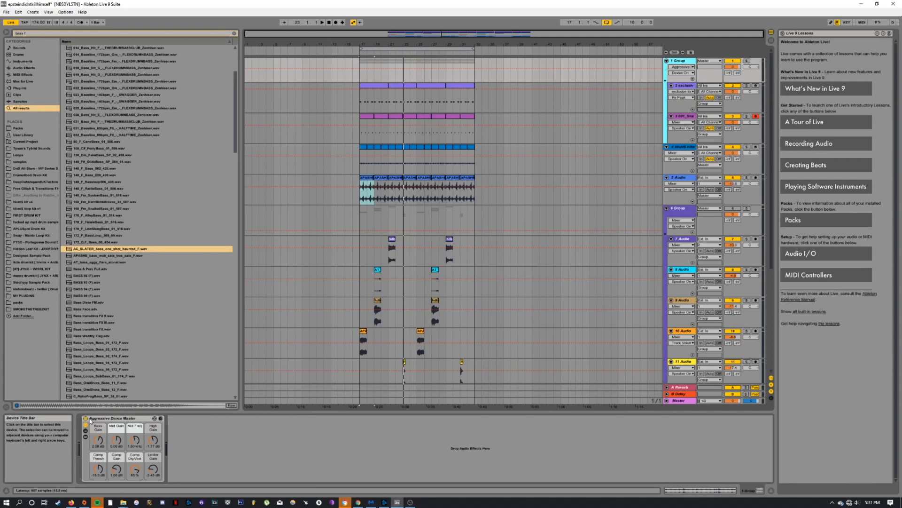
key(space)
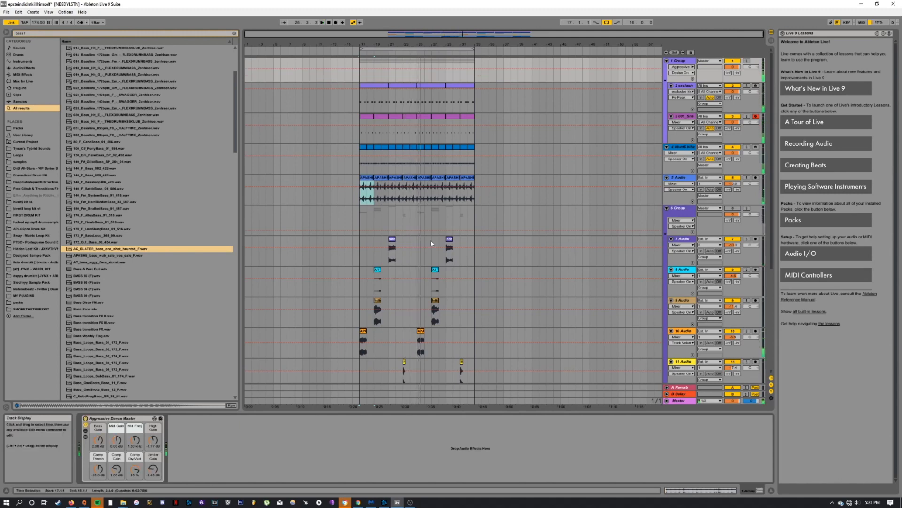
Step: Select the bass clips on tracks 14 to 16 across bars 17 to 33 and listen to 13 Group in solo
scroll(426, 251, down, 5)
scroll(424, 258, down, 3)
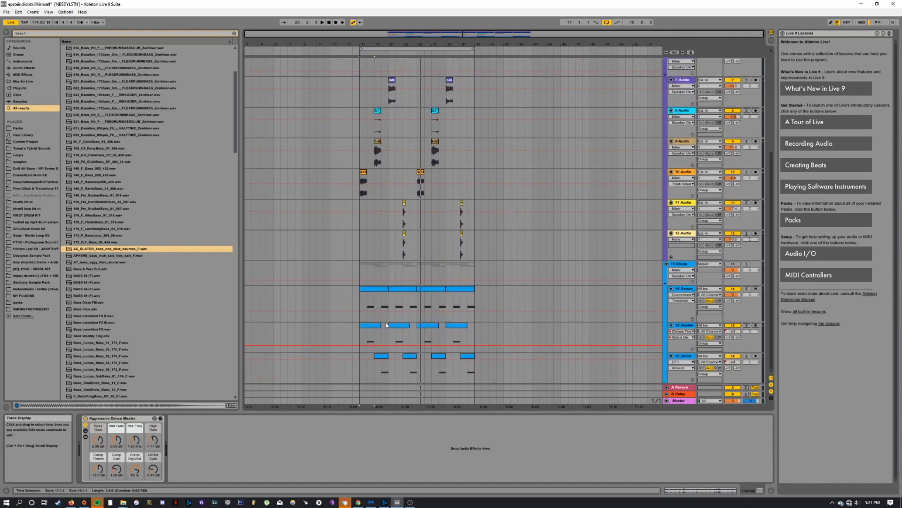
drag(359, 304, 473, 369)
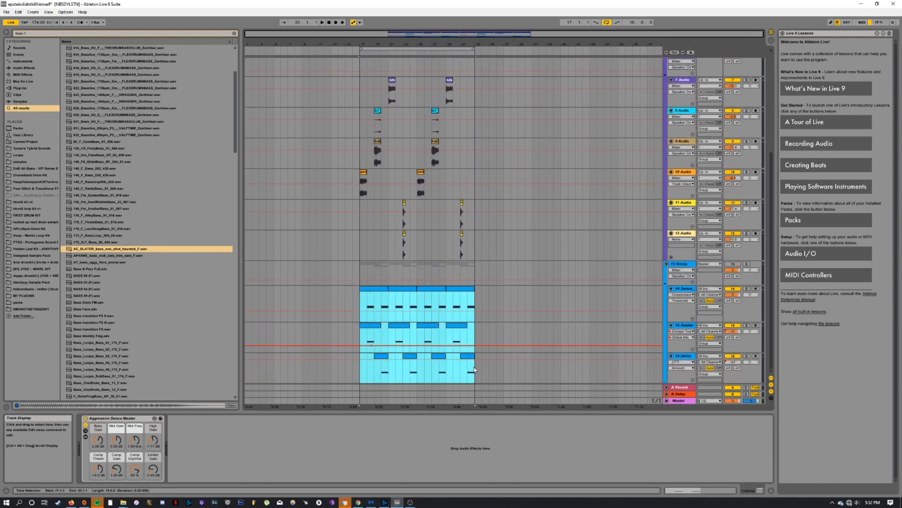
key(space)
click(747, 264)
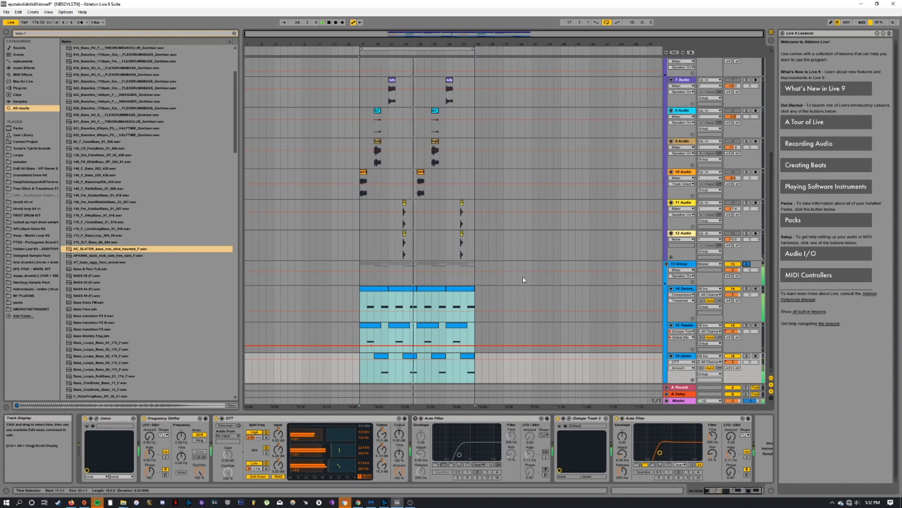
key(space)
Step: Show the device chain of the first clip on track 14 and turn off its first Compressor and the Frequency Shifter
click(372, 290)
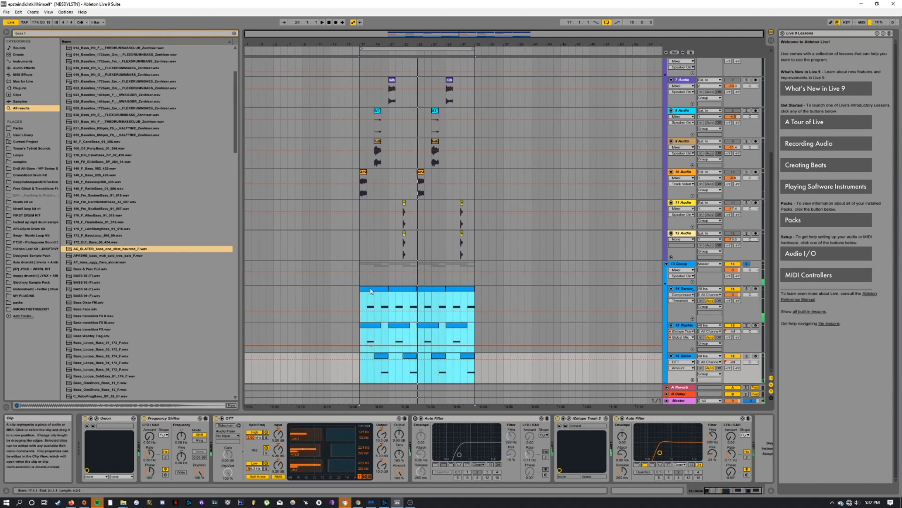
click(371, 291)
click(411, 419)
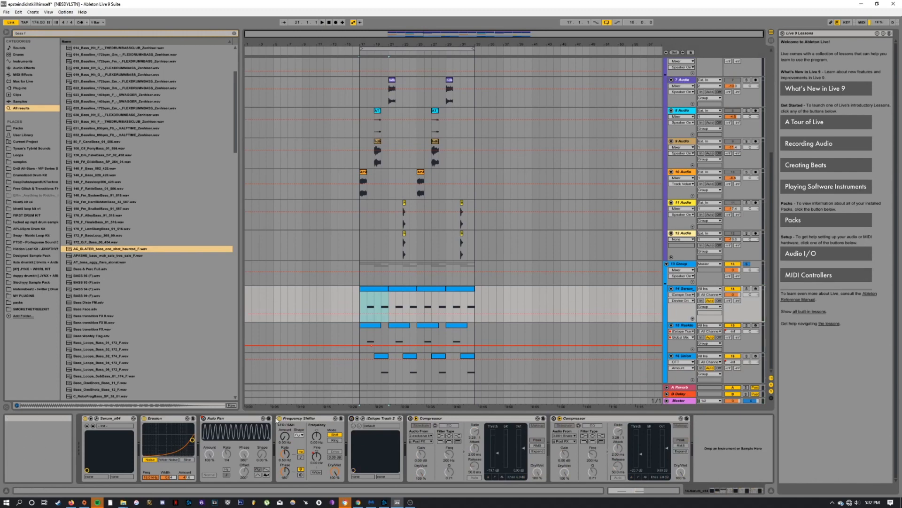
click(277, 418)
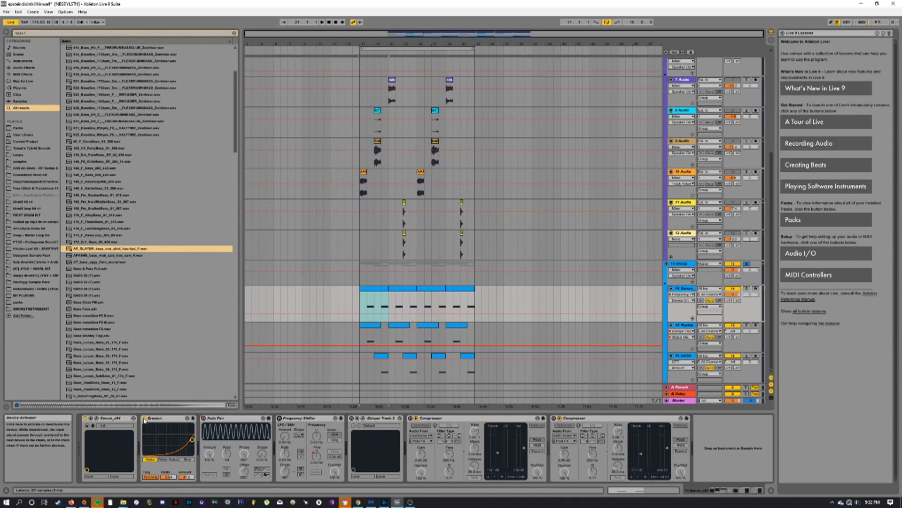
Step: Play track 14 on its own with Erosion turned off and tracks 15 and 16 deactivated
click(403, 291)
key(space)
key(space)
click(733, 326)
click(733, 356)
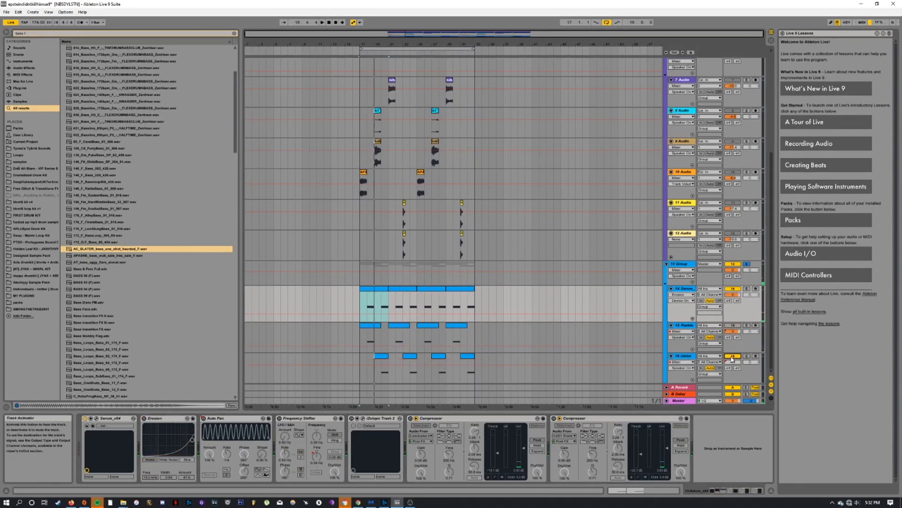
key(space)
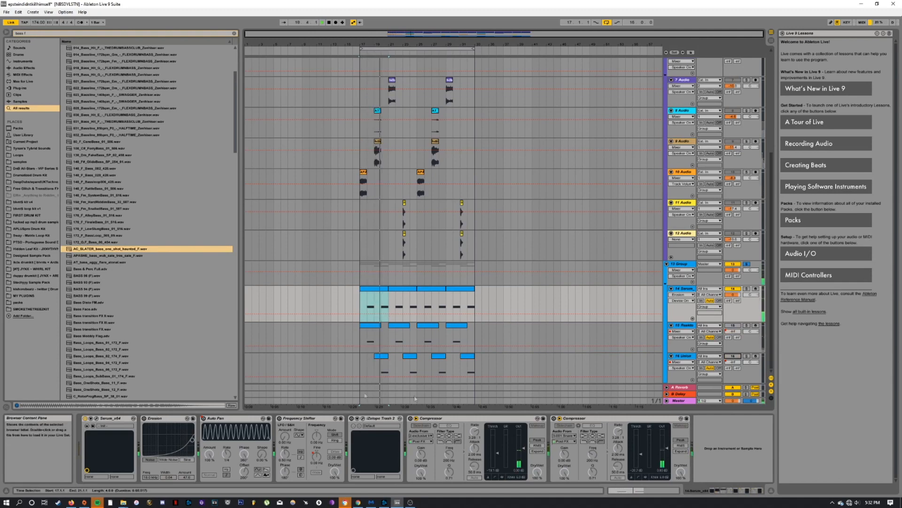
Step: Open the MIDI notes of the first clip on track 14 and review the pattern during playback, ending with playback stopped
key(shift+Tab)
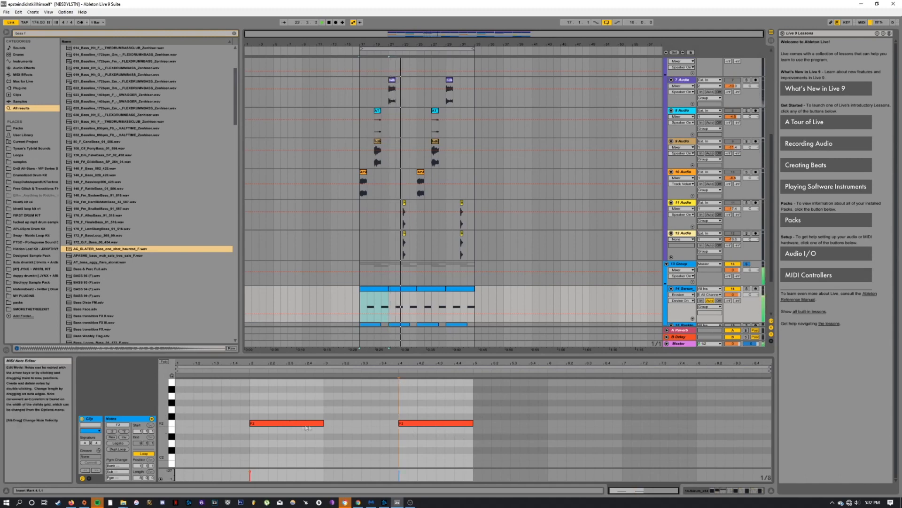
scroll(369, 314, down, 3)
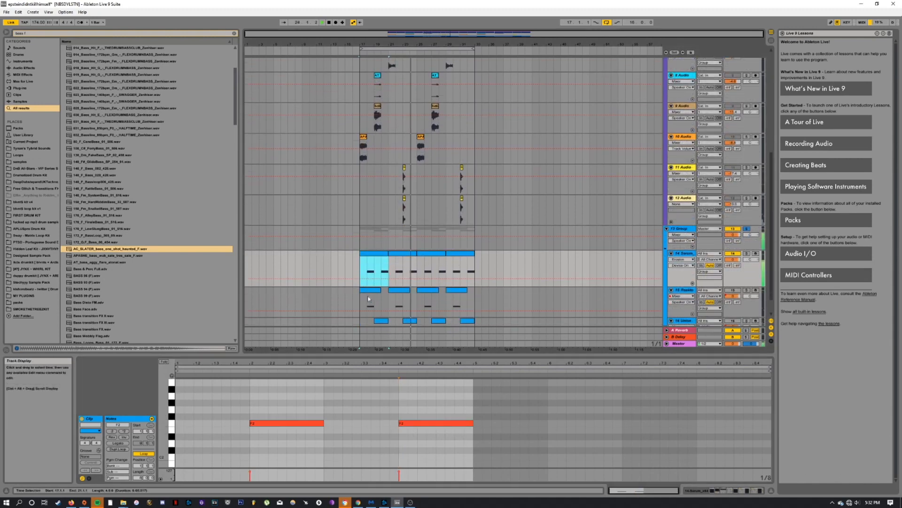
key(space)
click(362, 245)
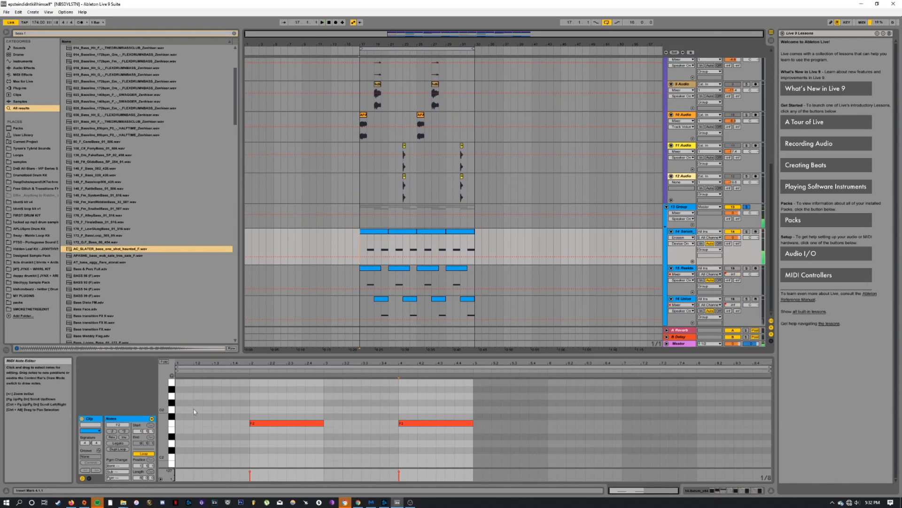
Step: Open the Serum instrument on track 14, review its oscillator and effects pages, and close it
key(shift+Tab)
click(96, 419)
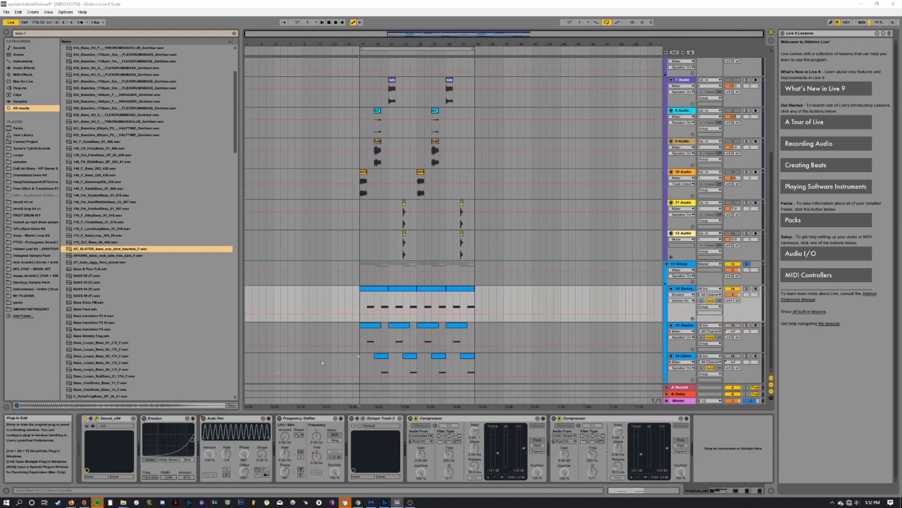
drag(462, 188, 369, 104)
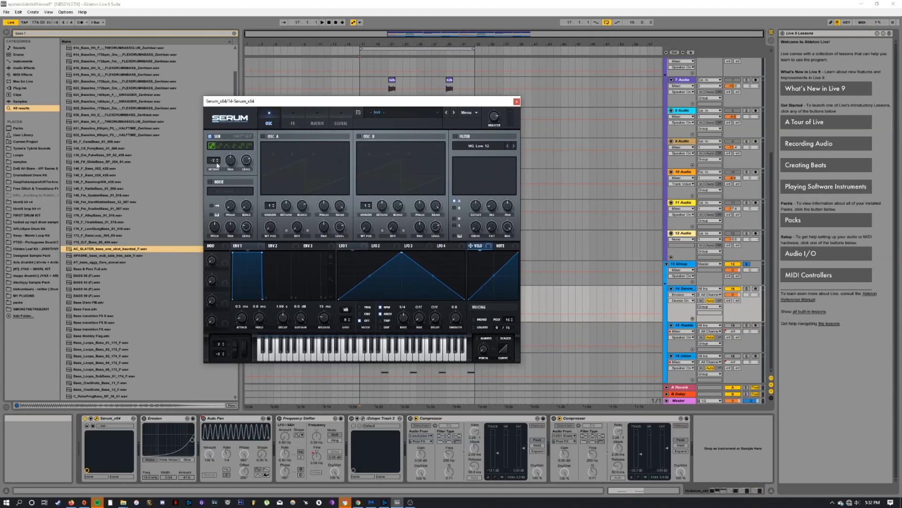
click(292, 126)
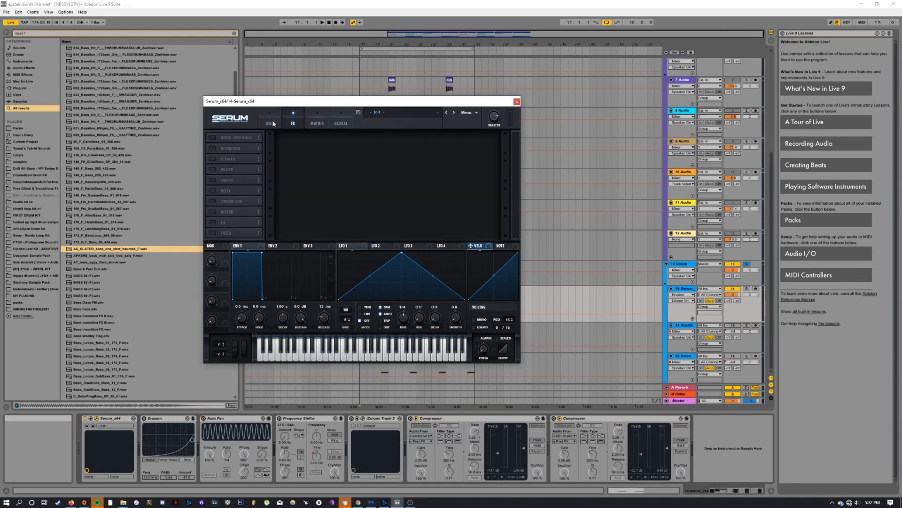
click(270, 123)
click(516, 102)
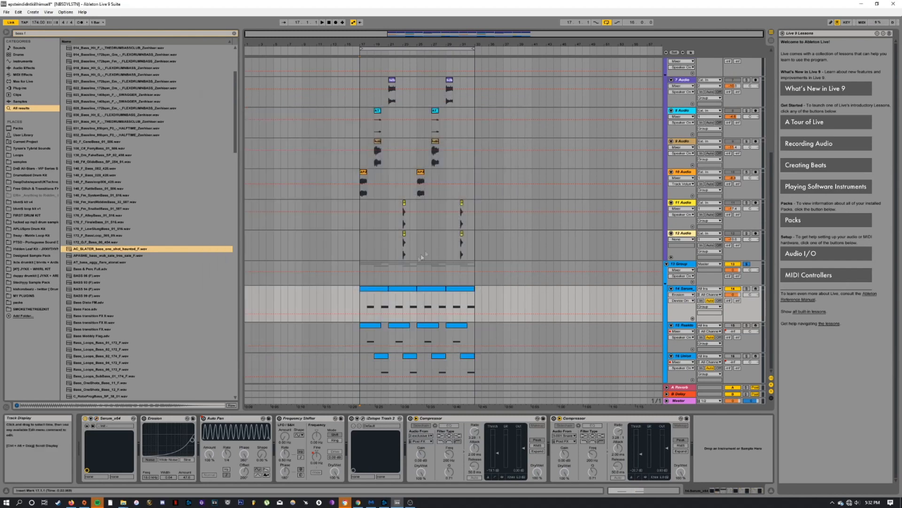
Step: Turn on Erosion on track 14 during playback and set its amount to about 40.7
key(space)
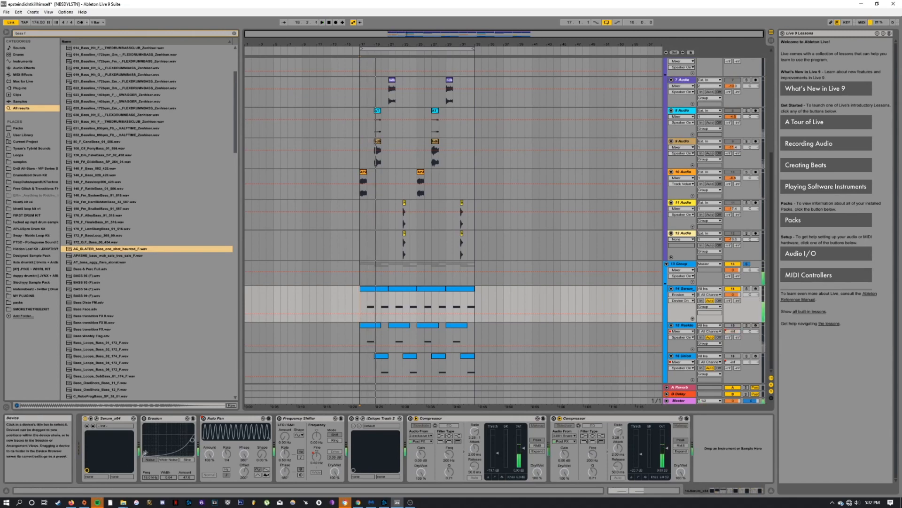
click(144, 418)
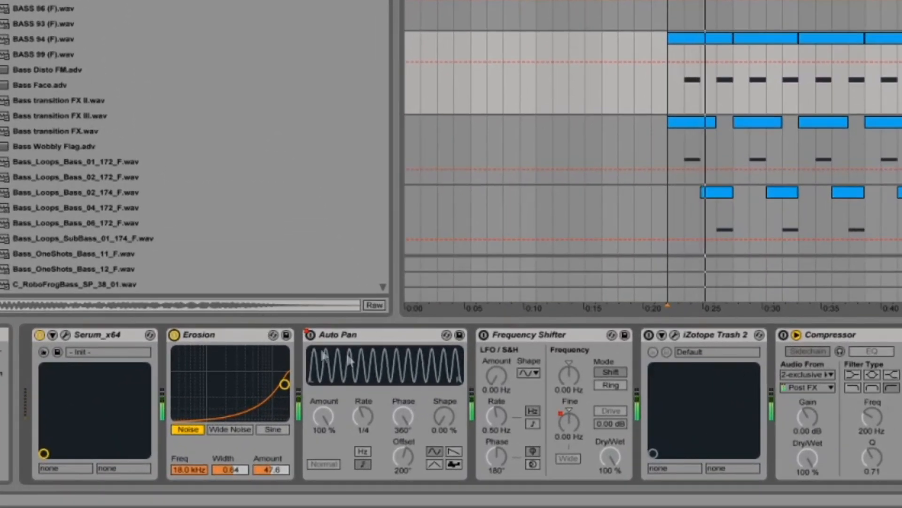
drag(284, 383, 285, 386)
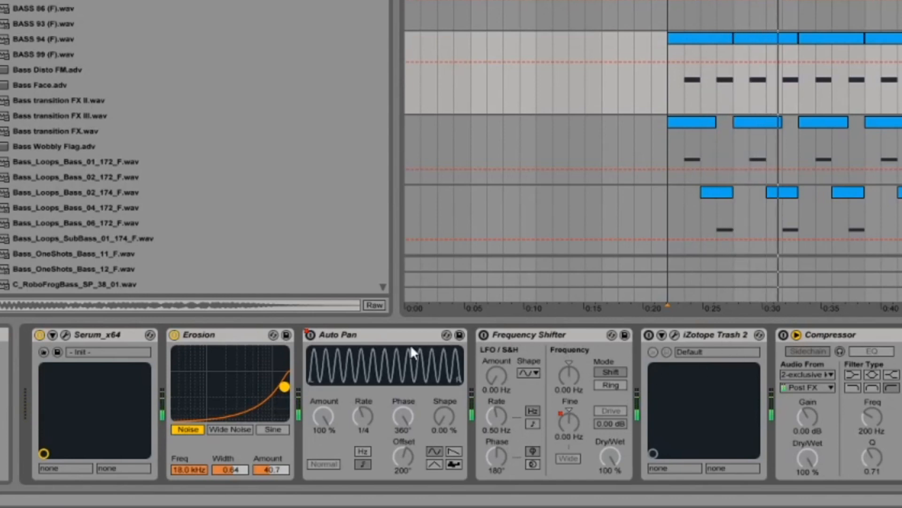
Step: Audition the Auto Pan on track 14 with its rate set to 1/8, ending with the device turned off
click(311, 335)
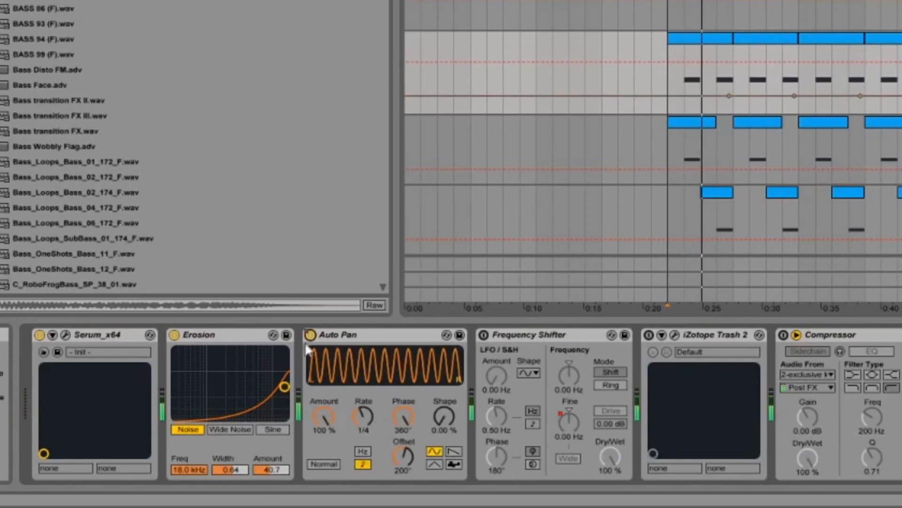
drag(362, 416, 362, 427)
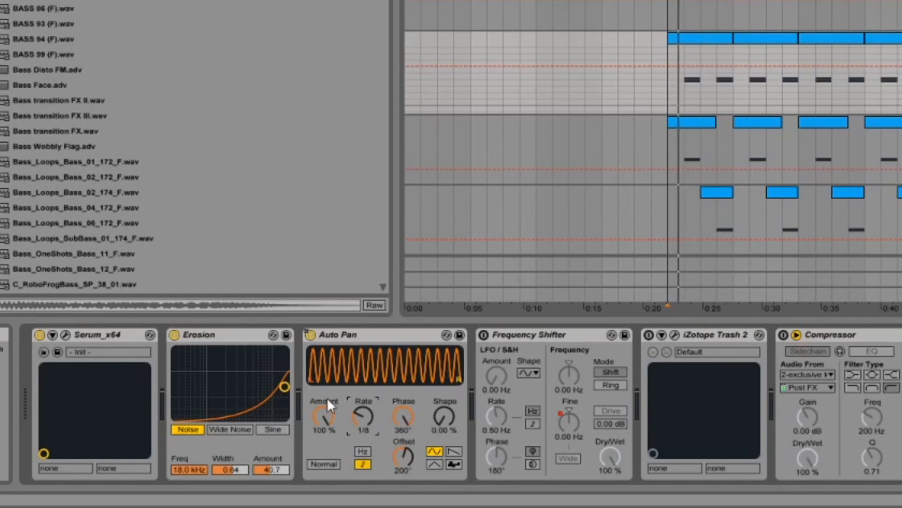
click(310, 335)
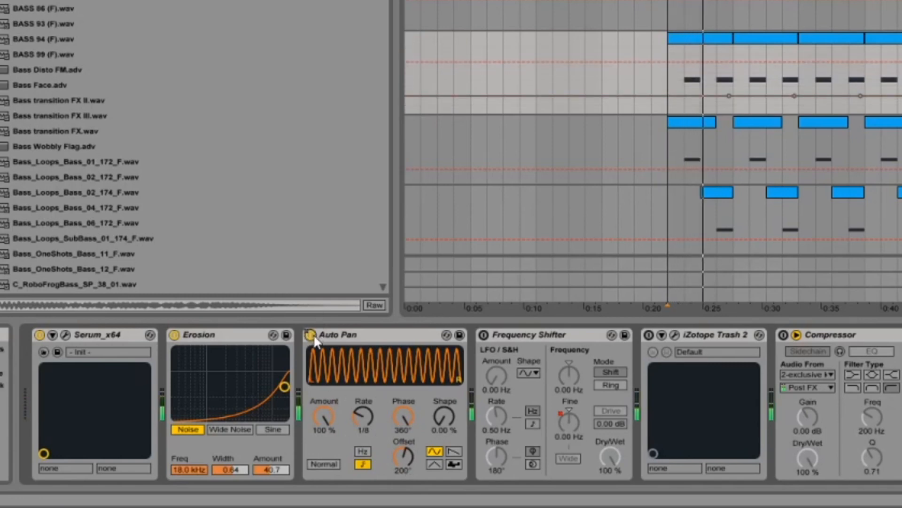
Step: Turn on the Frequency Shifter on track 14 and display the automation of its Fine frequency
click(485, 336)
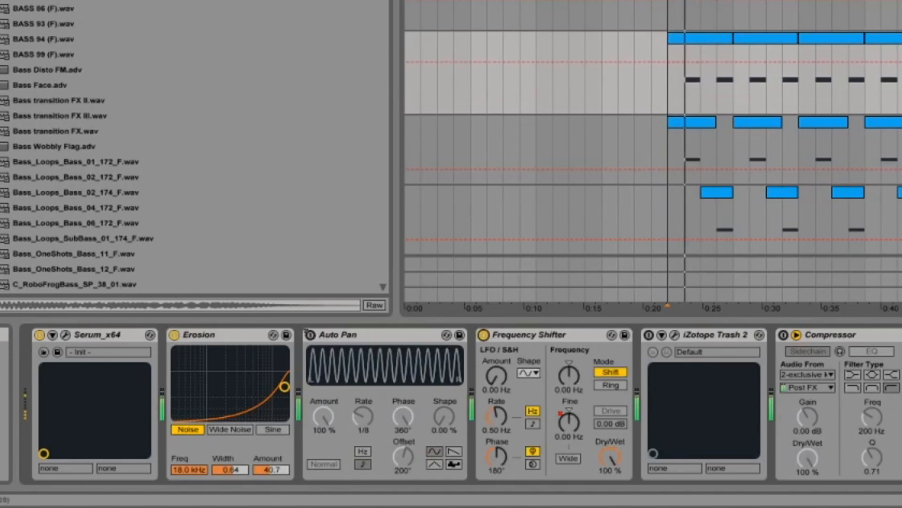
drag(670, 308, 670, 352)
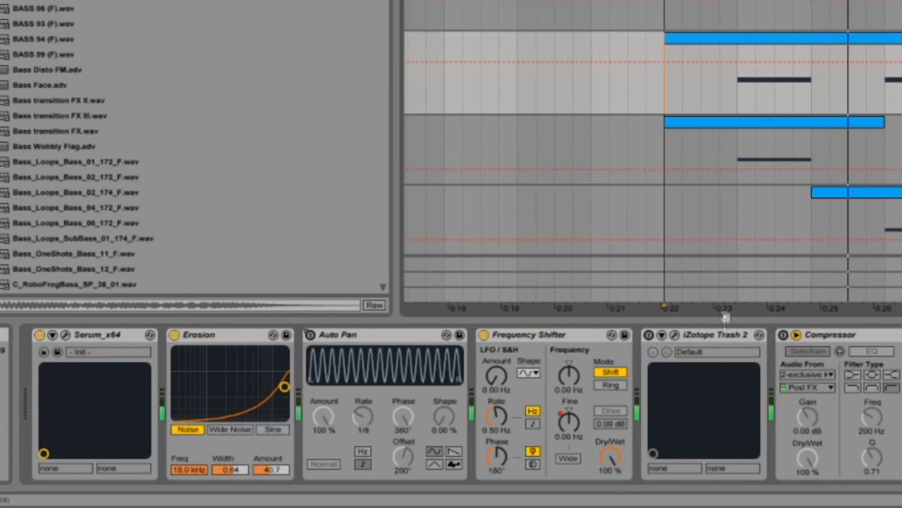
click(566, 423)
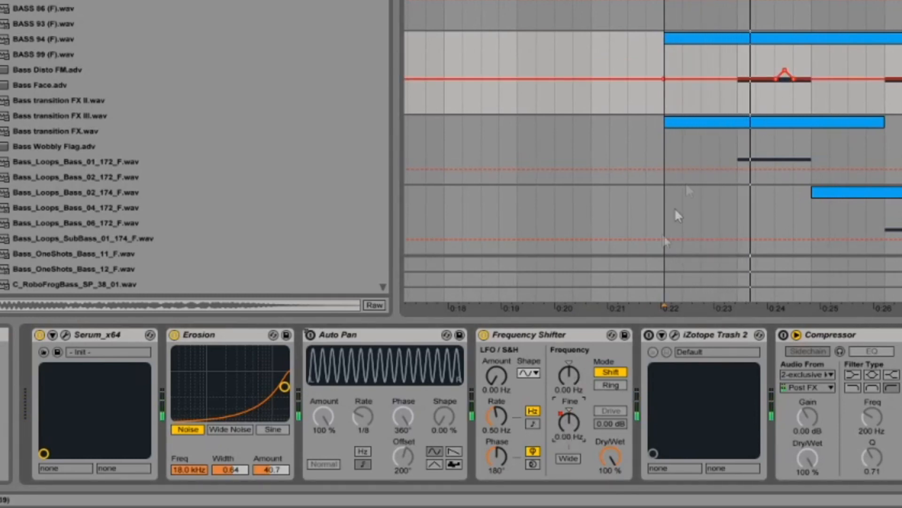
Step: Adjust the first peak of the Fine frequency automation on track 14 and listen to the bass clips
mouse_move(784, 69)
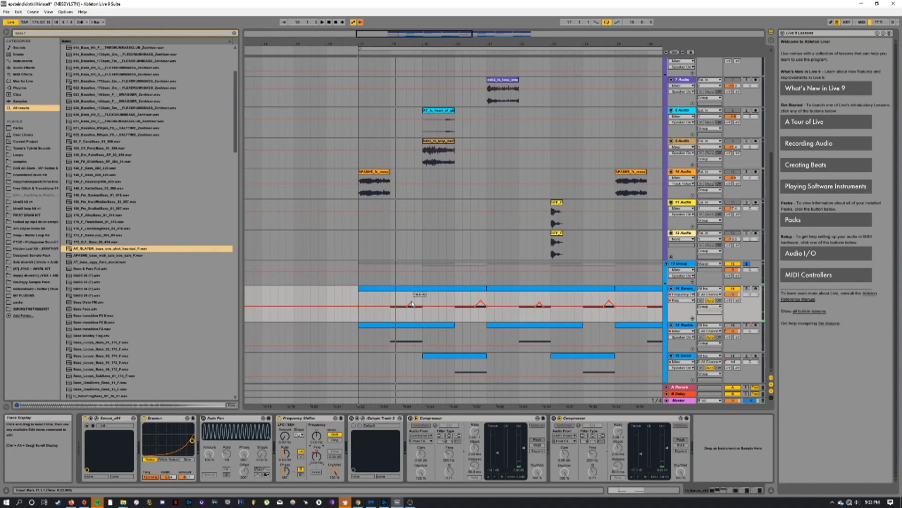
key(space)
drag(411, 304, 413, 300)
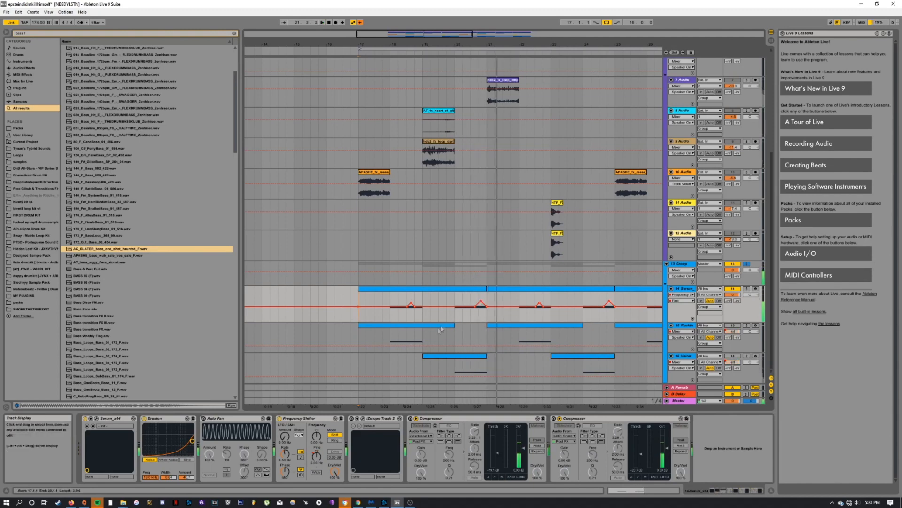
key(space)
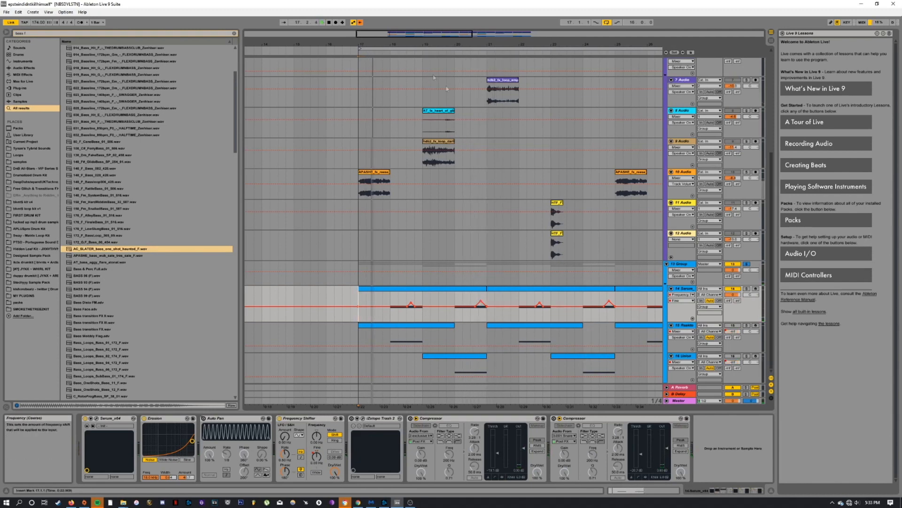
drag(409, 35, 413, 20)
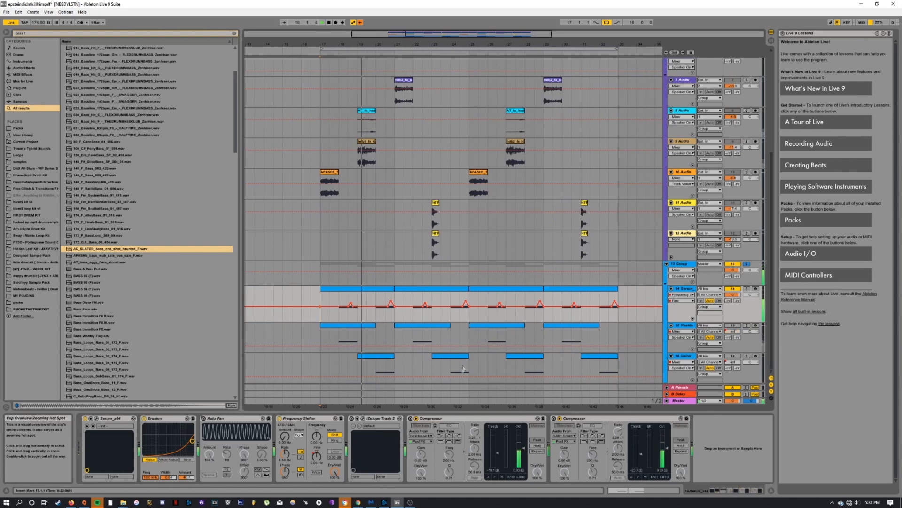
Step: Turn on iZotope Trash 2 on track 14, review its preset and mix setting, and close its window
click(352, 419)
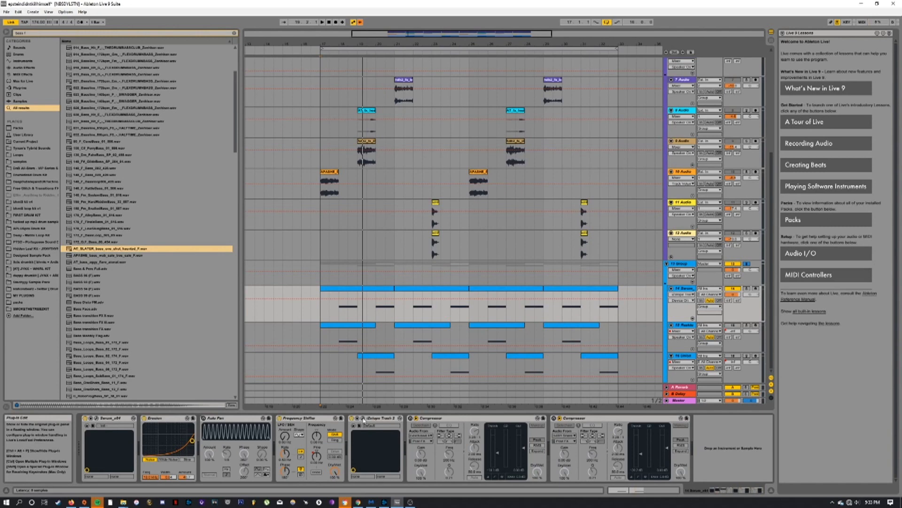
drag(901, 215, 496, 135)
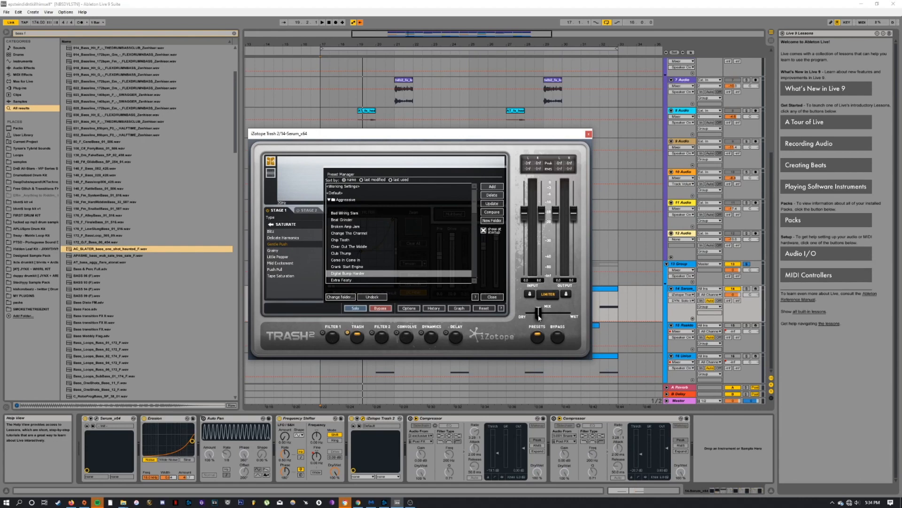
click(589, 134)
Step: Compare track 14 with Trash 2 off and on, and recheck the plug-in's dry/wet mix
key(space)
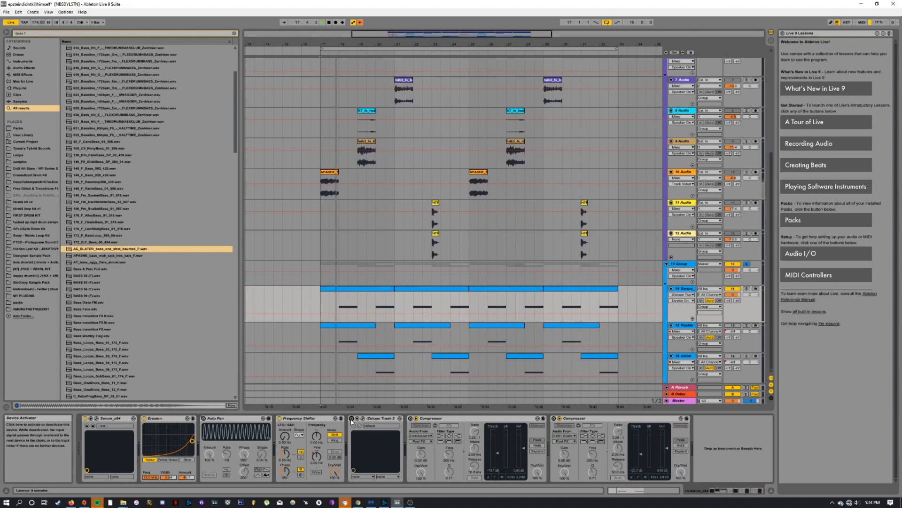
key(space)
key(space)
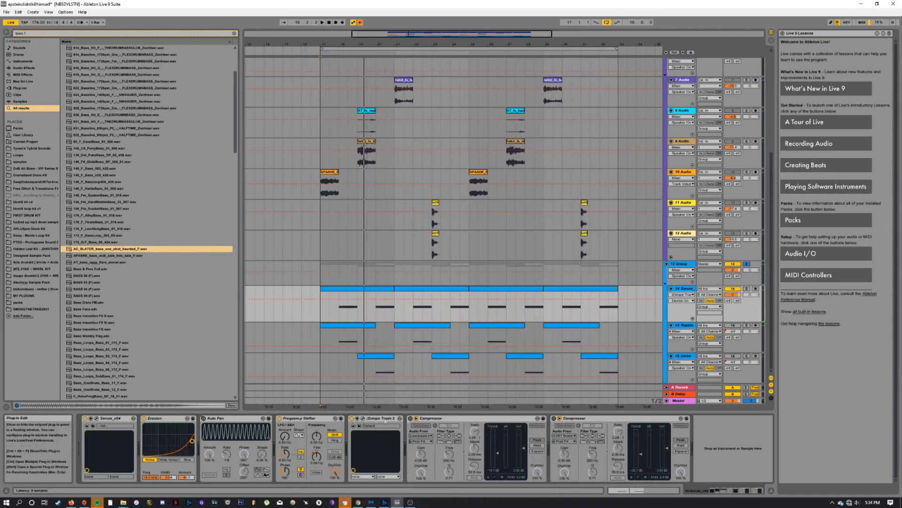
click(364, 418)
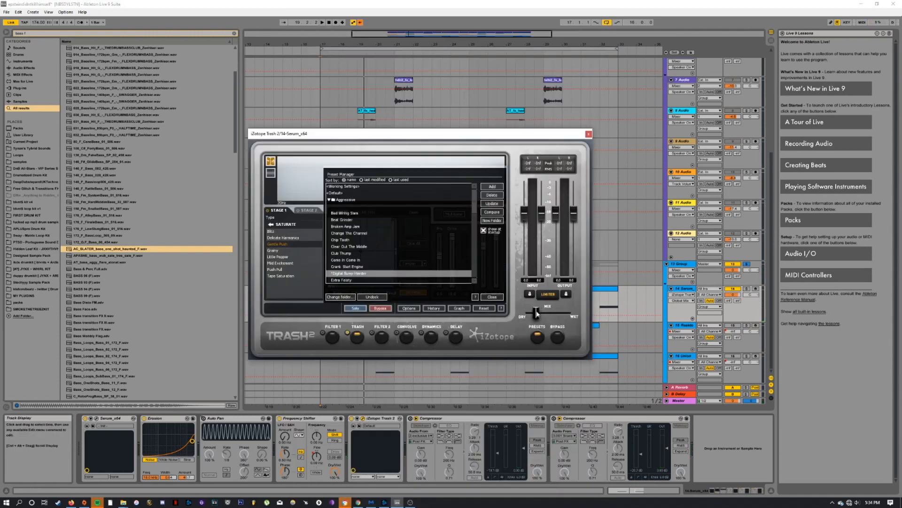
key(space)
click(588, 134)
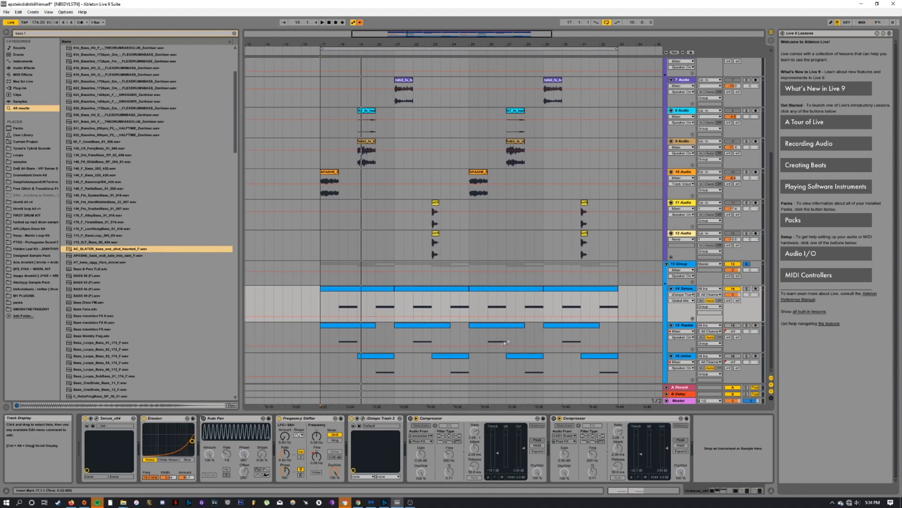
Step: Review the saturation settings and browse the preset list of iZotope Trash 2 on track 14, and close its window
click(363, 418)
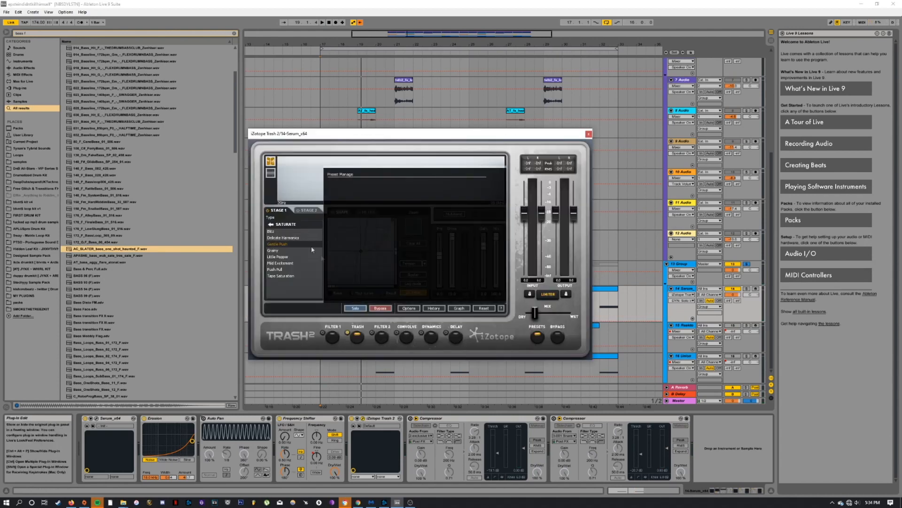
scroll(357, 268, down, 1)
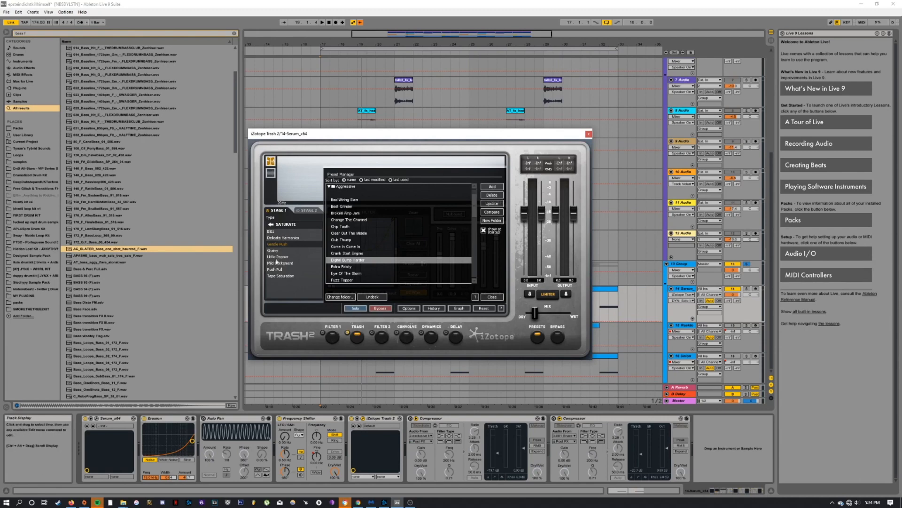
scroll(375, 242, down, 4)
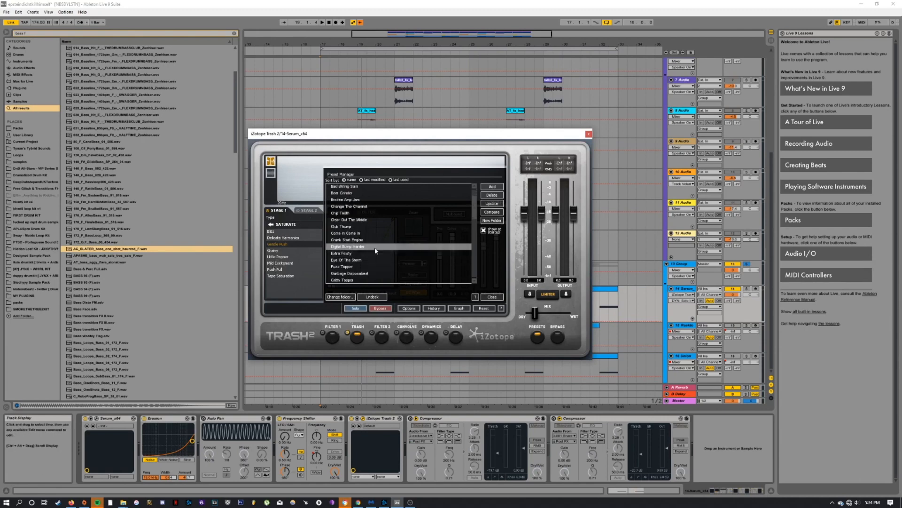
scroll(371, 251, down, 2)
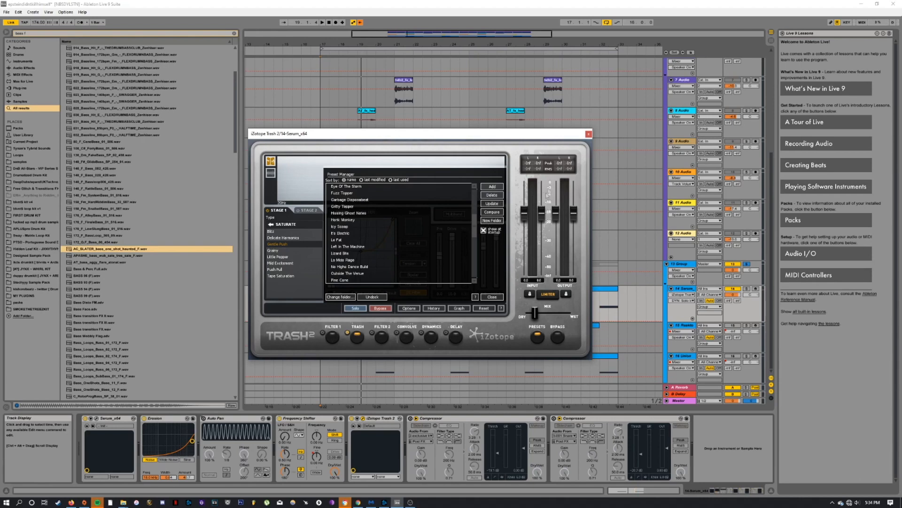
click(588, 134)
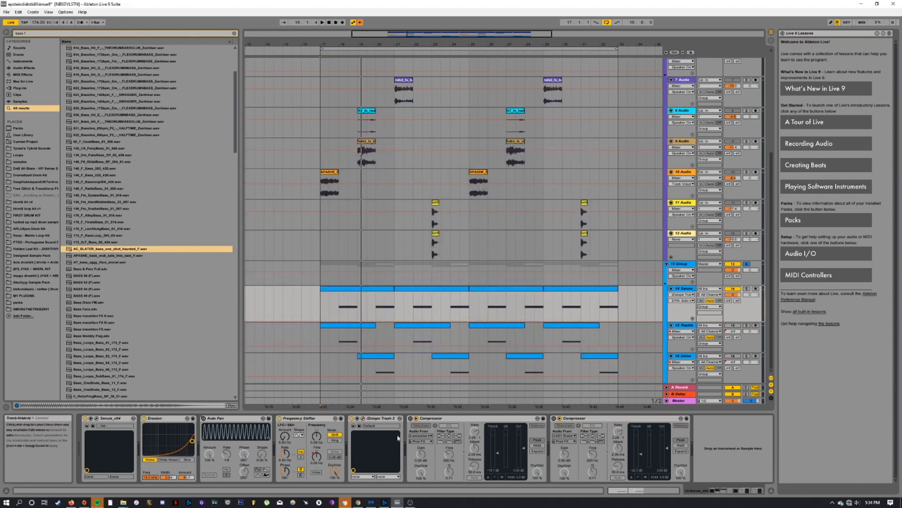
Step: Play track 14 with both of its sidechain compressors turned on, and take group 13 out of solo
key(space)
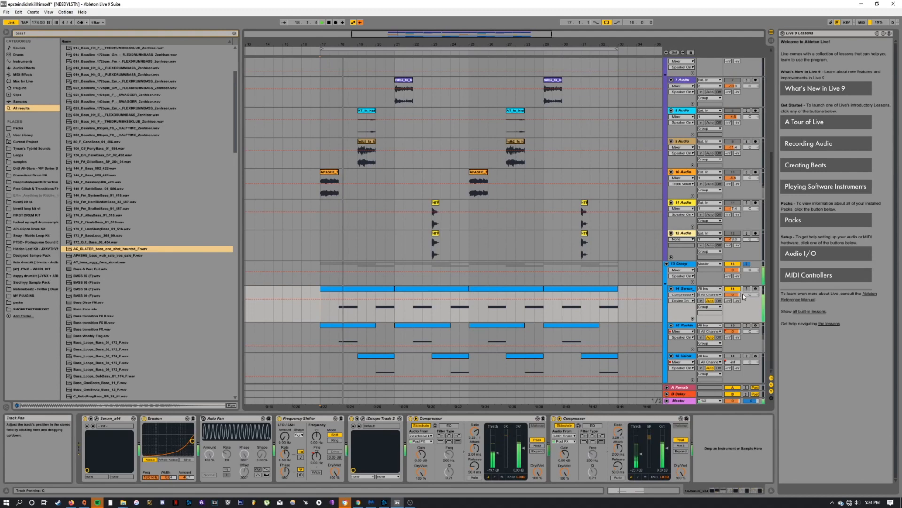
click(747, 263)
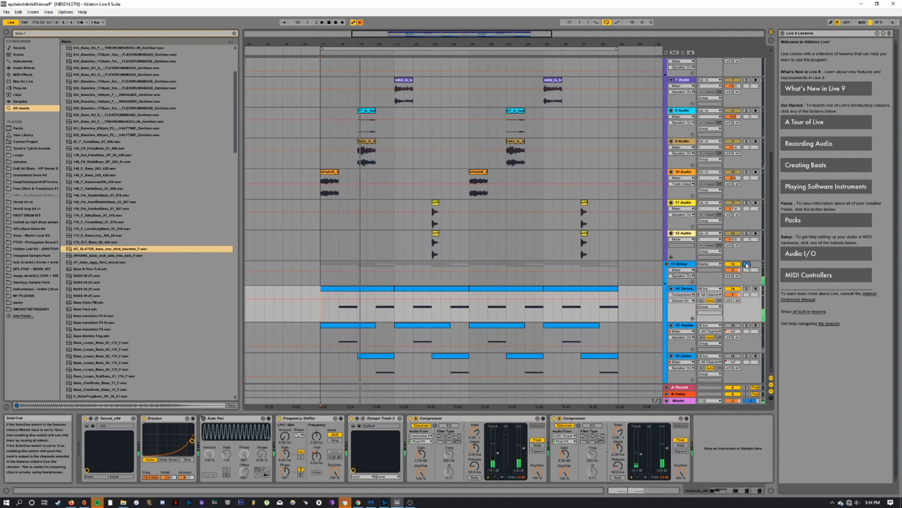
Step: Solo the Reaktor 6 bass on track 15 and play it from bar 18
click(738, 325)
click(339, 340)
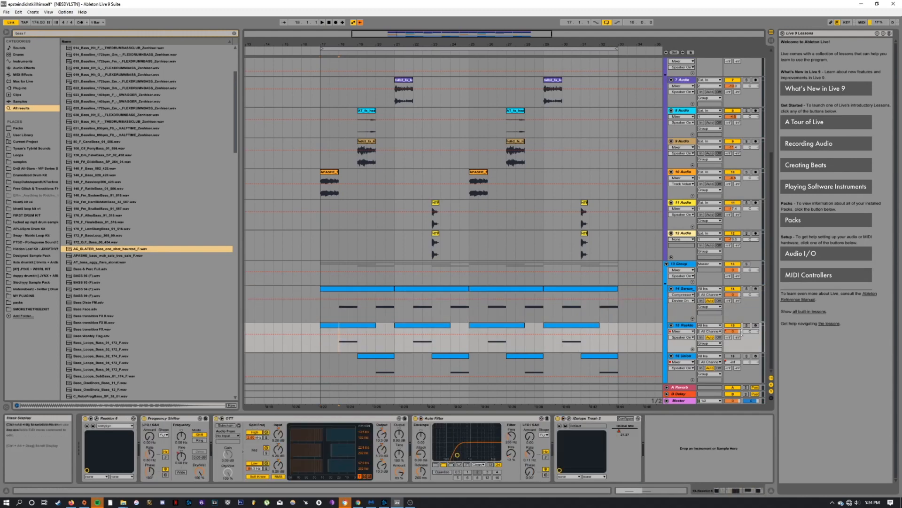
key(space)
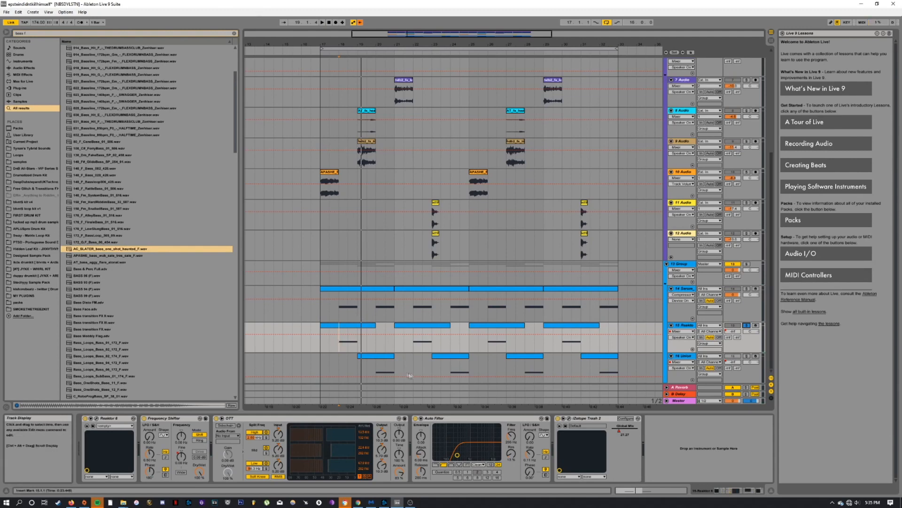
key(space)
key(space)
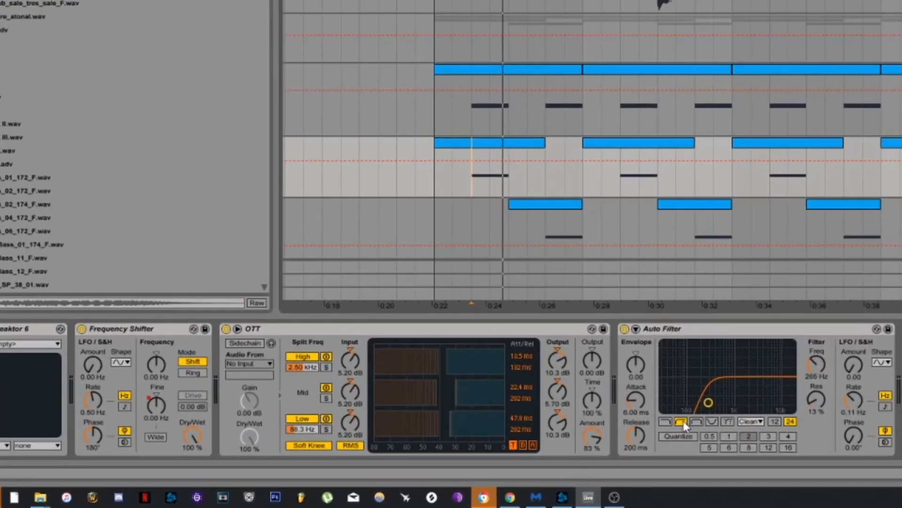
Step: Try the low-pass and notch types in track 15's Auto Filter, restore high-pass, and play the track with Trash 2 off
click(665, 422)
click(711, 422)
click(681, 422)
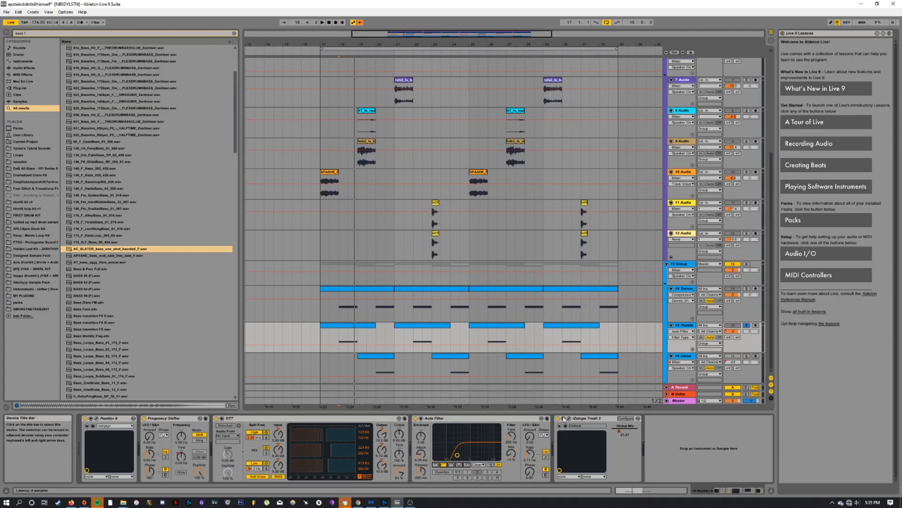
click(559, 421)
key(space)
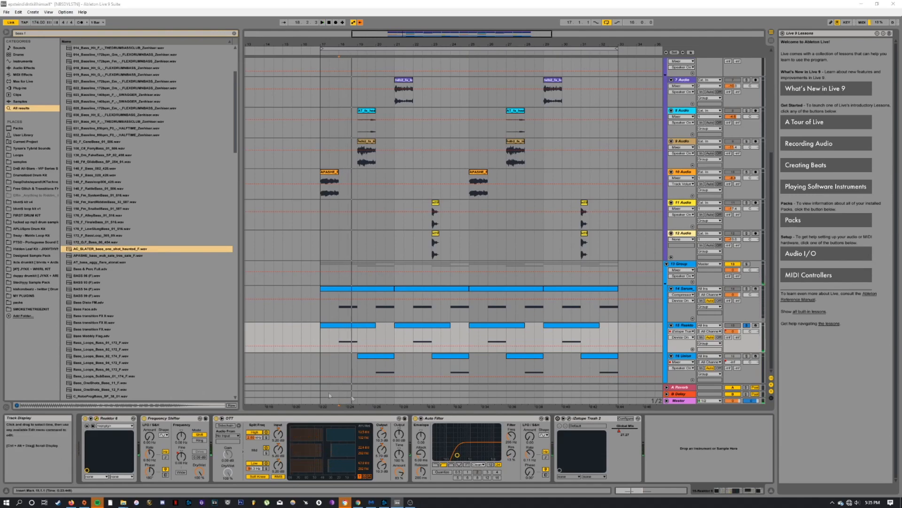
Step: Open Reaktor 6 Form on track 15 and examine its sample alongside AC_SLATER_bass_one_shot_haunted_F.wav in the browser
click(97, 417)
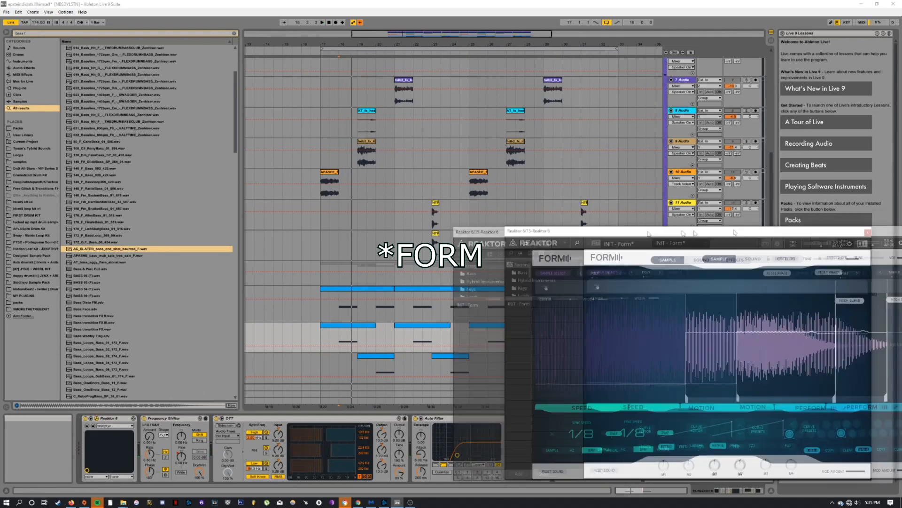
drag(734, 232, 488, 104)
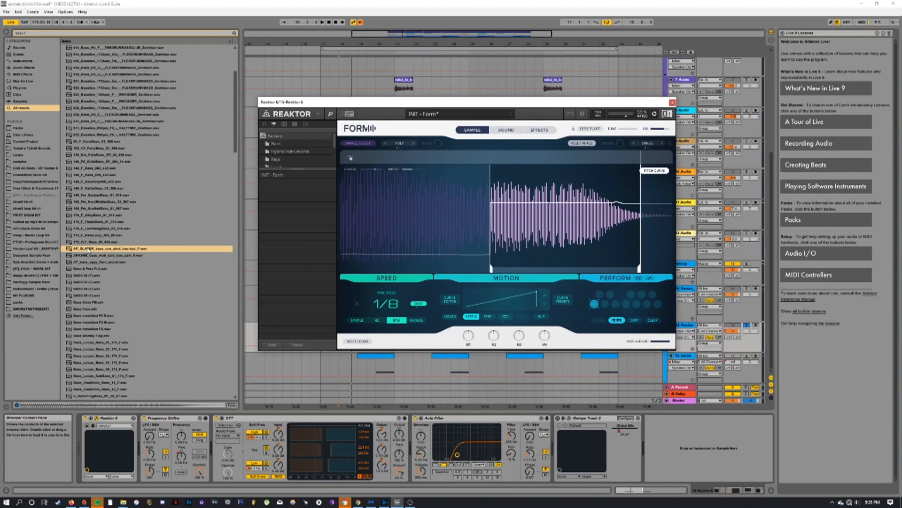
click(87, 250)
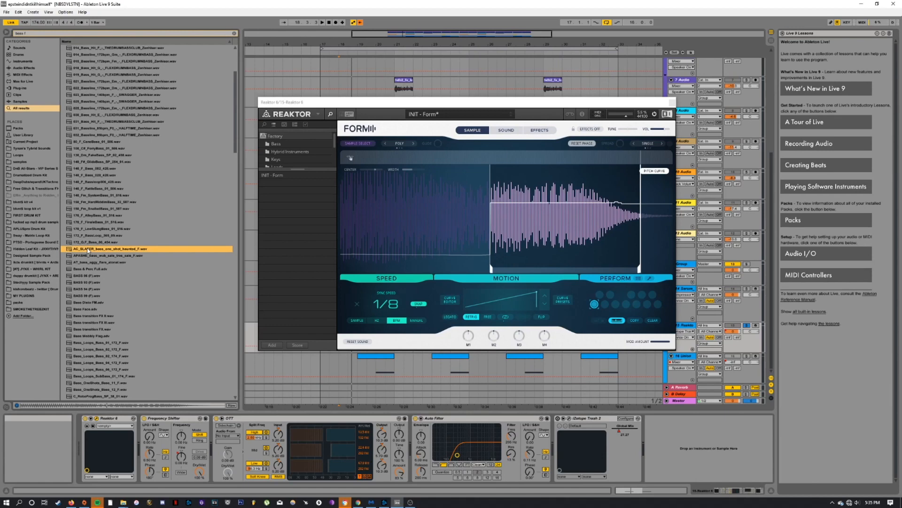
drag(350, 158, 475, 253)
key(space)
click(480, 306)
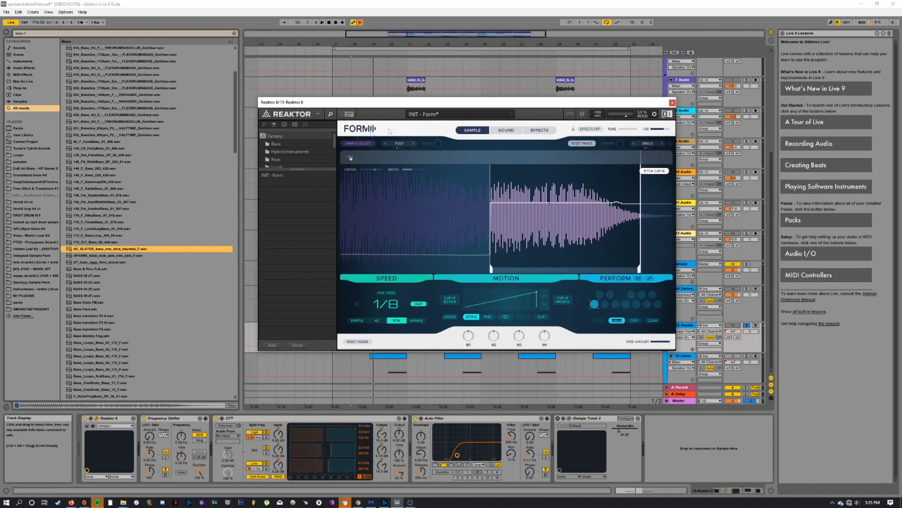
Step: Narrow the sample's crop range slightly in Form on track 15 while the bass plays, and hide the plug-in window
drag(370, 108, 407, 80)
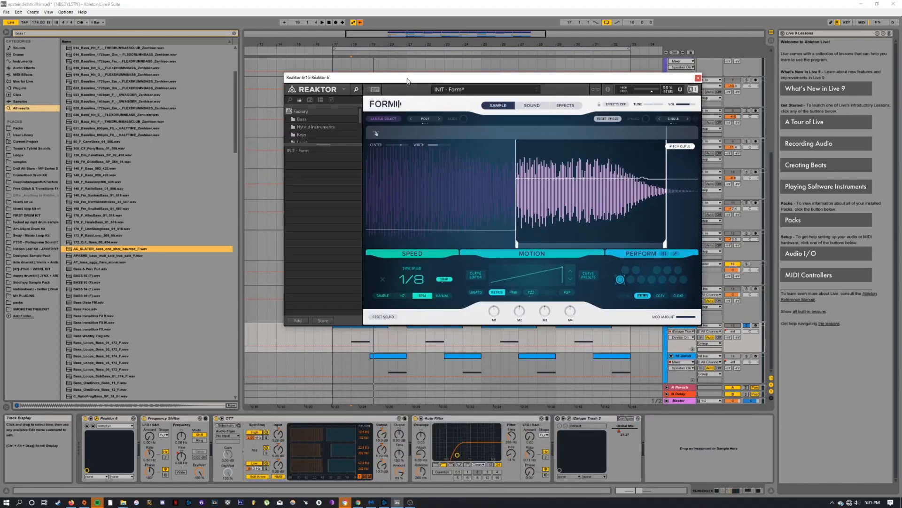
mouse_move(546, 200)
mouse_down()
mouse_move(397, 201)
mouse_move(554, 210)
mouse_up()
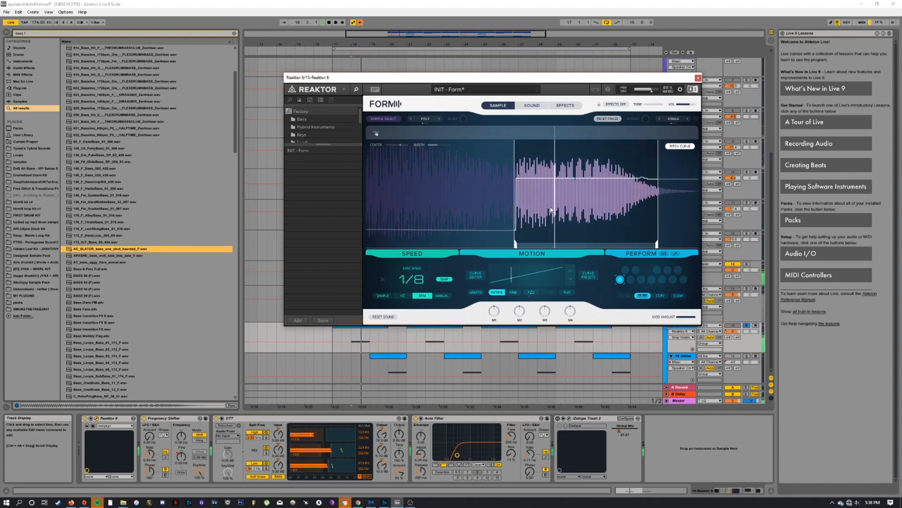
key(ctrl+alt+p)
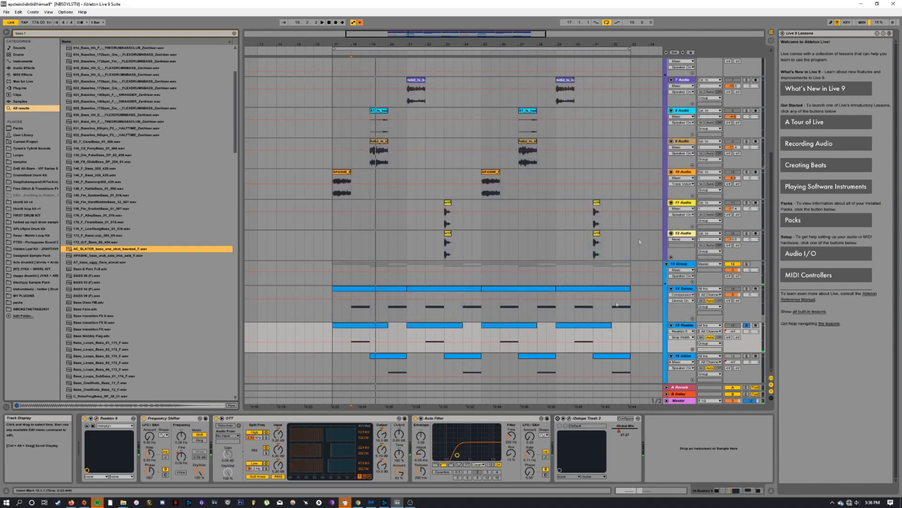
Step: Turn on iZotope Trash 2 on track 15, review its preset and mix setting, and play the bass with it
click(570, 419)
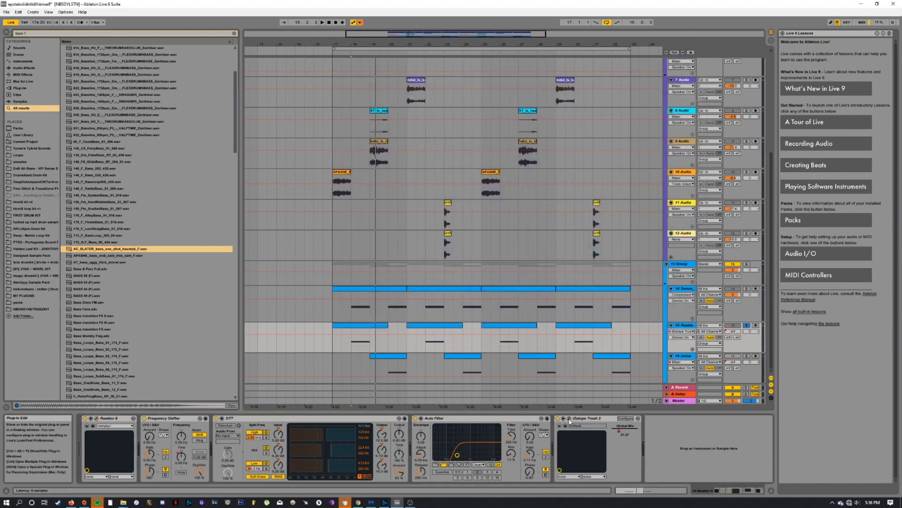
click(571, 420)
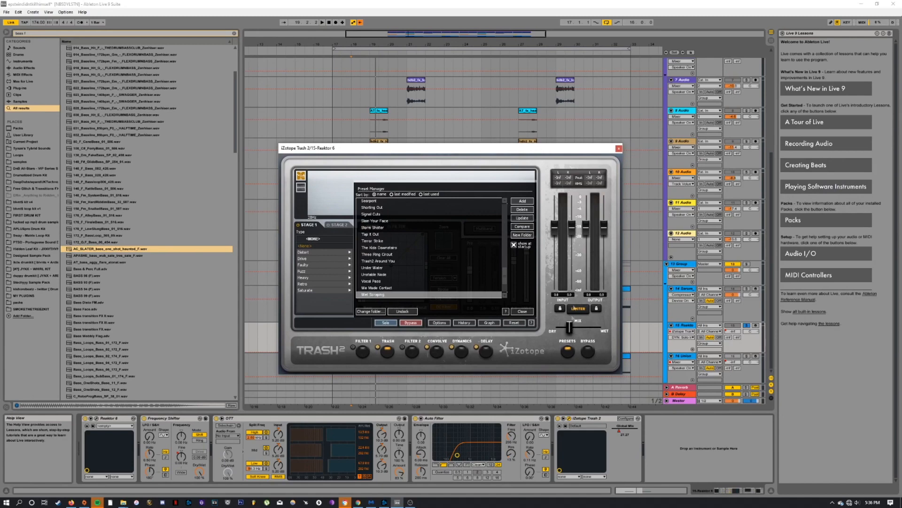
click(618, 148)
key(space)
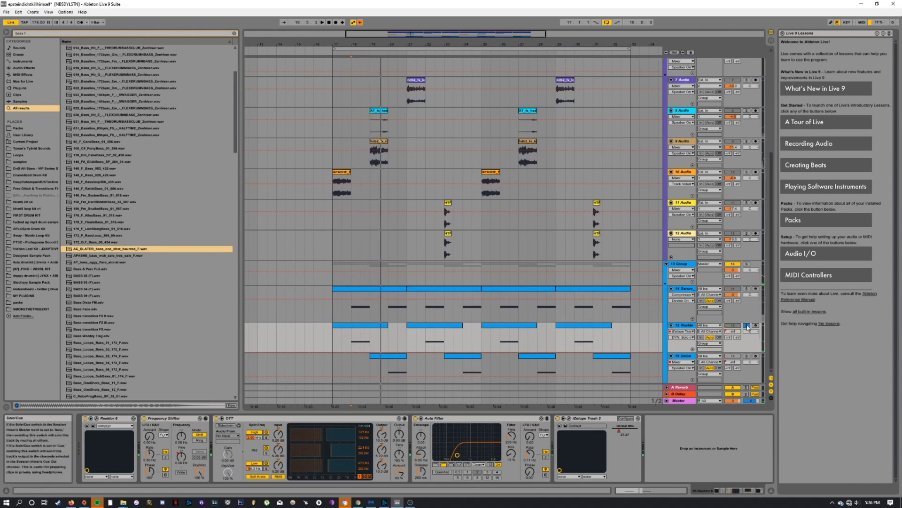
Step: Take track 15 out of solo and play all the layers together from bar 17
click(333, 336)
key(space)
key(space)
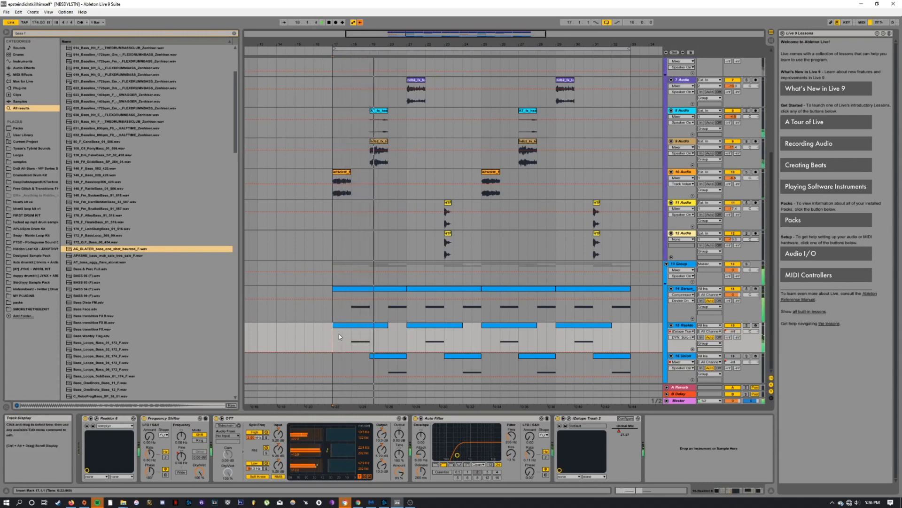
key(space)
Step: Solo the Union bass on track 16 and listen to its first clip from bar 19, placing the start marker at bar 20
click(389, 370)
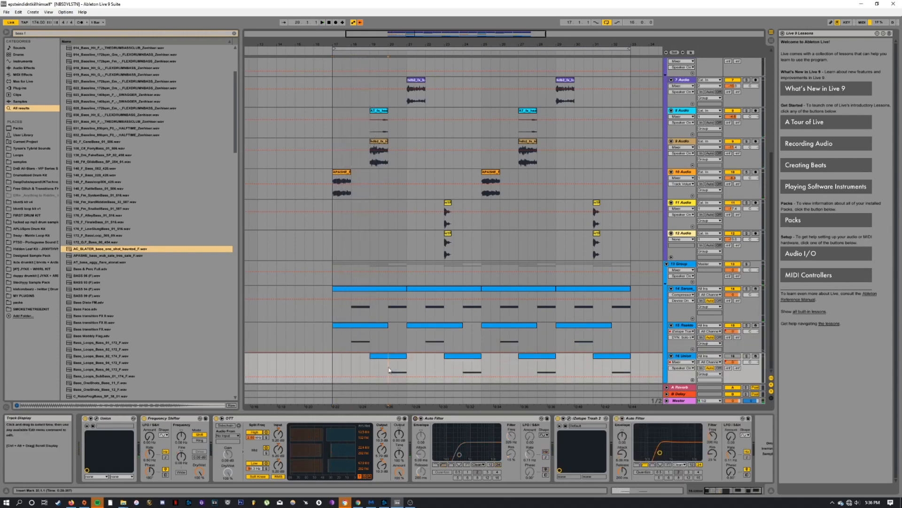
click(390, 362)
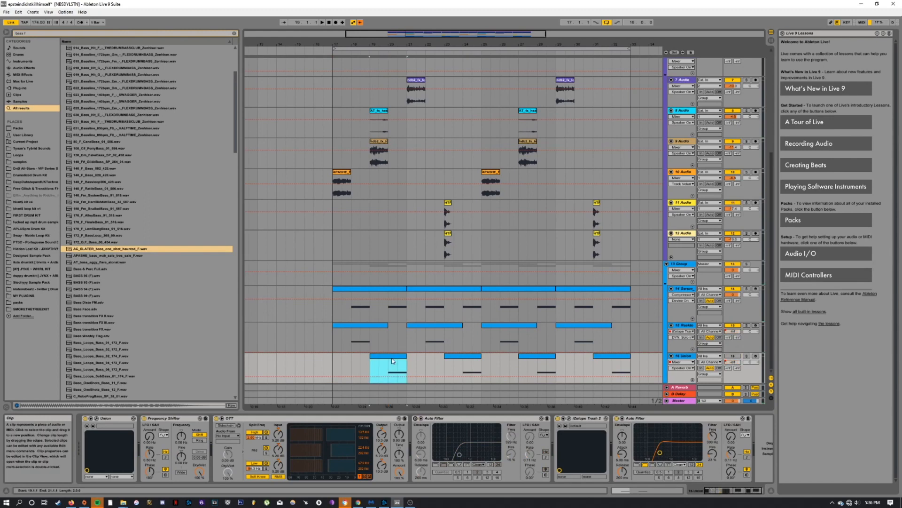
click(746, 356)
key(space)
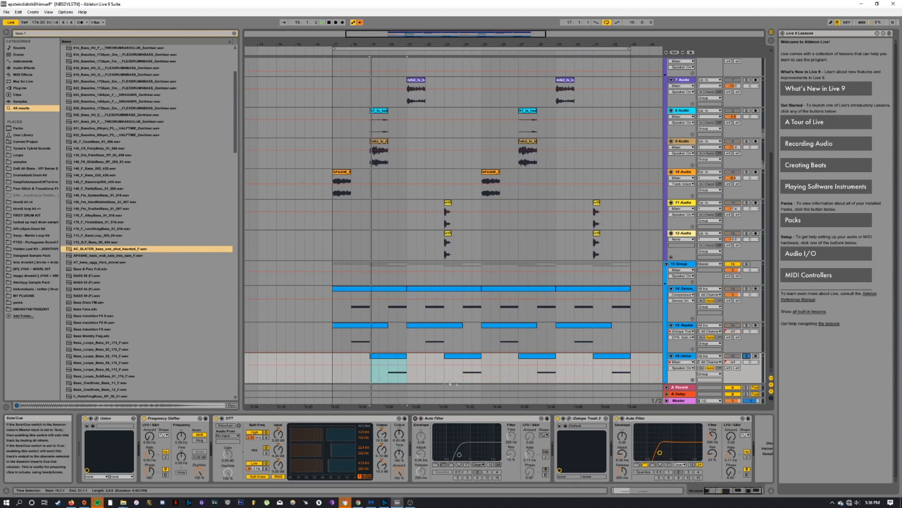
click(388, 374)
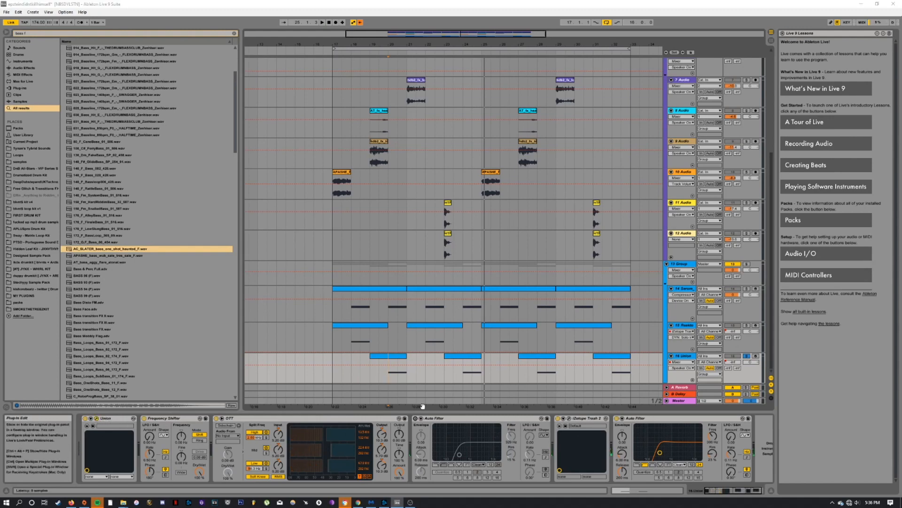
Step: Open Union on track 16, browse the Factory Bank 1 Bass presets, and close the preset manager without changing the preset
drag(901, 254, 391, 119)
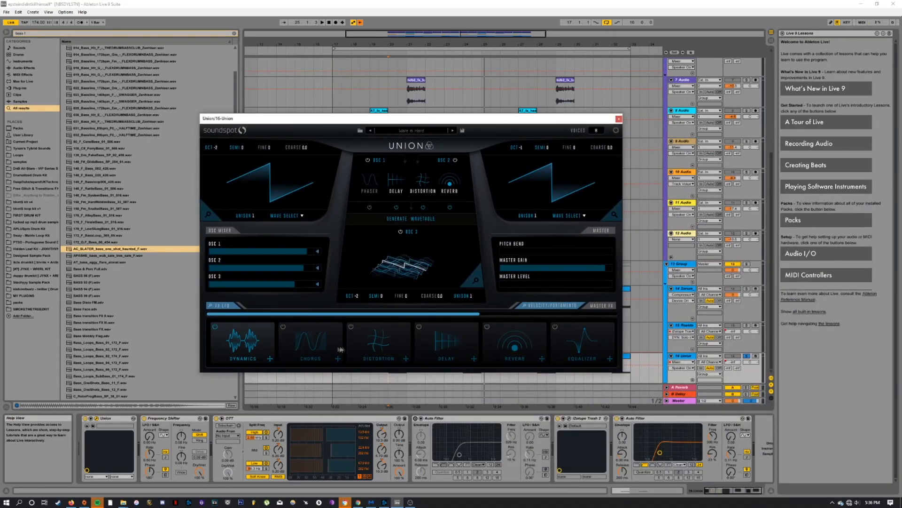
click(401, 131)
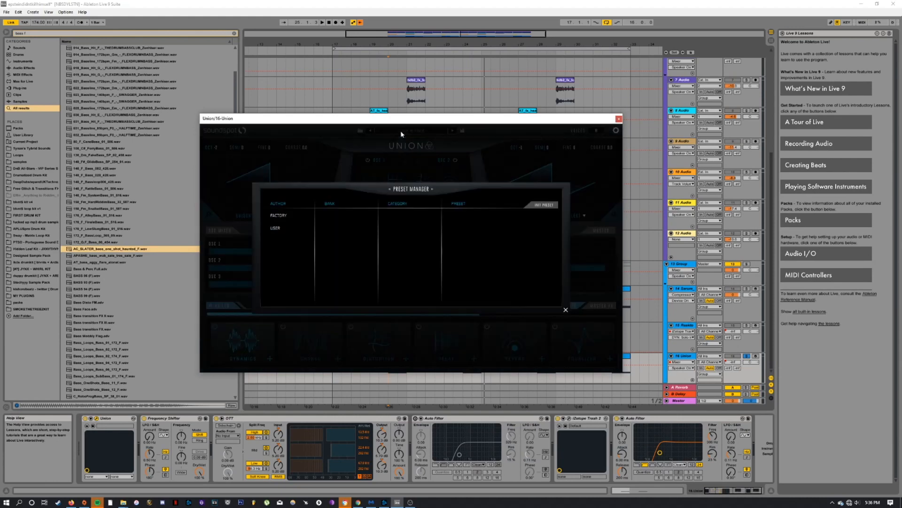
click(278, 216)
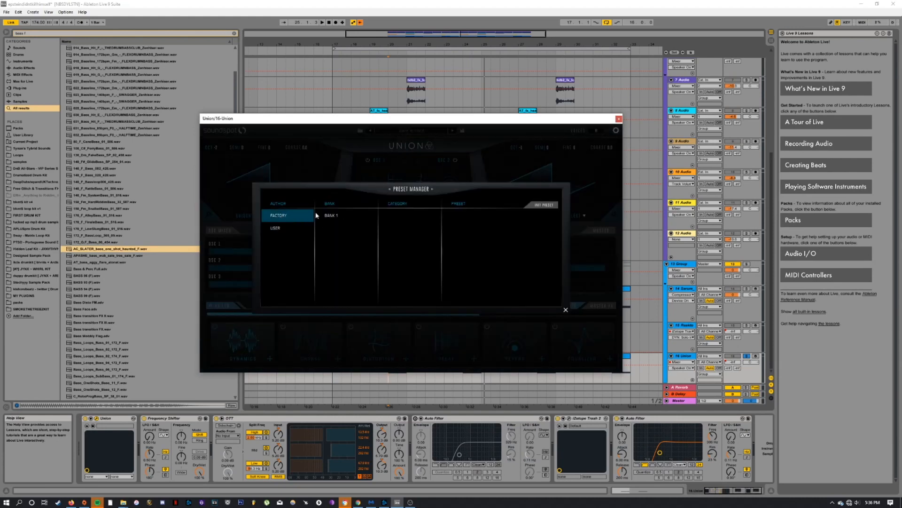
click(334, 217)
click(393, 215)
scroll(459, 250, down, 10)
scroll(460, 250, down, 3)
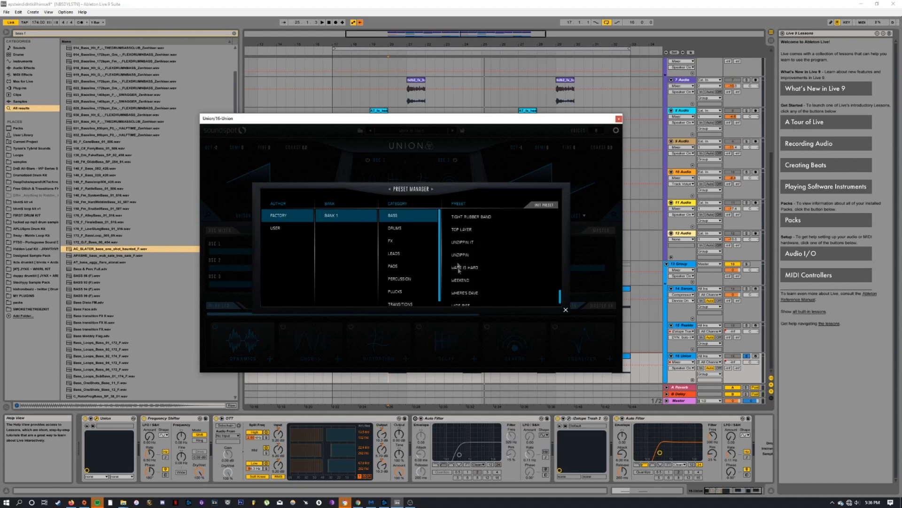
scroll(460, 263, down, 2)
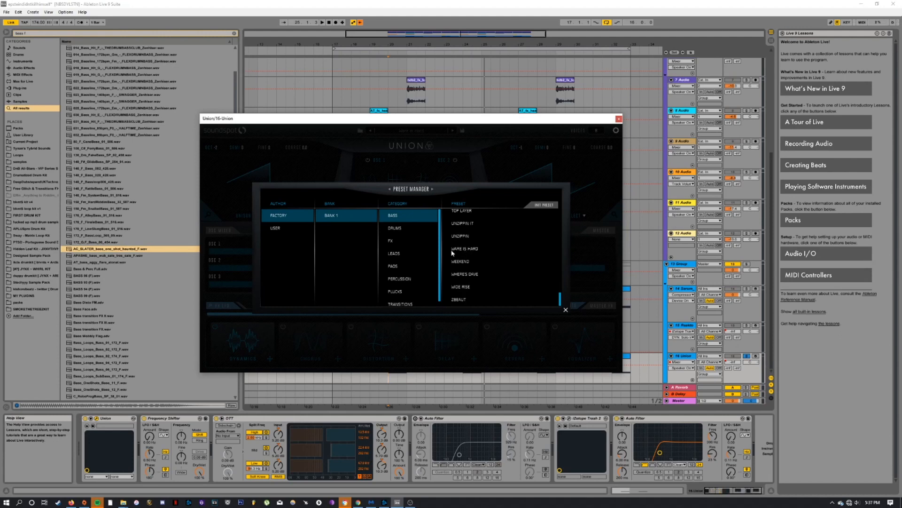
click(589, 171)
Step: Play the soloed Union bass and examine the plug-in's oscillators and oscillator effects
key(space)
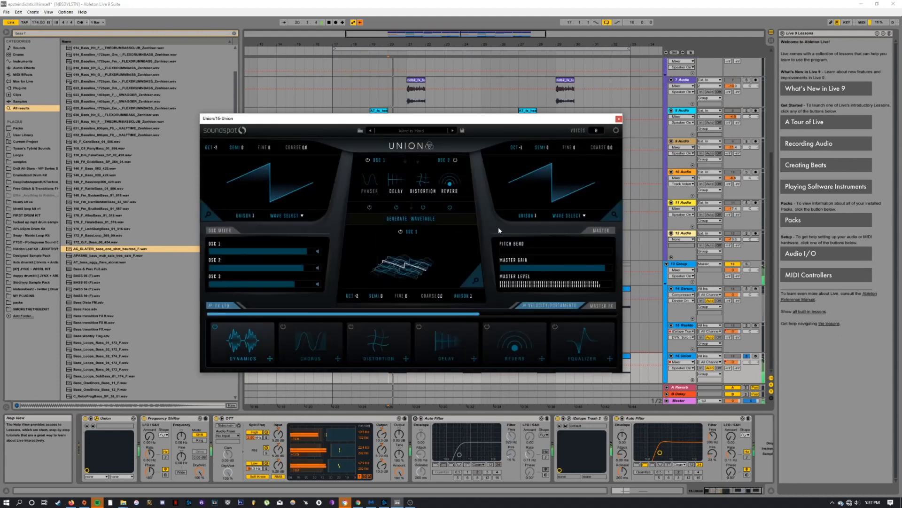
click(396, 186)
click(437, 204)
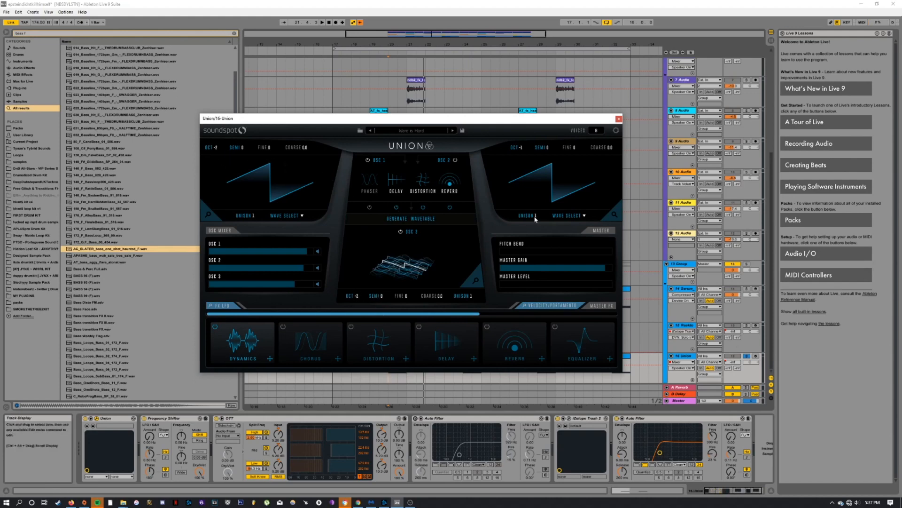
key(space)
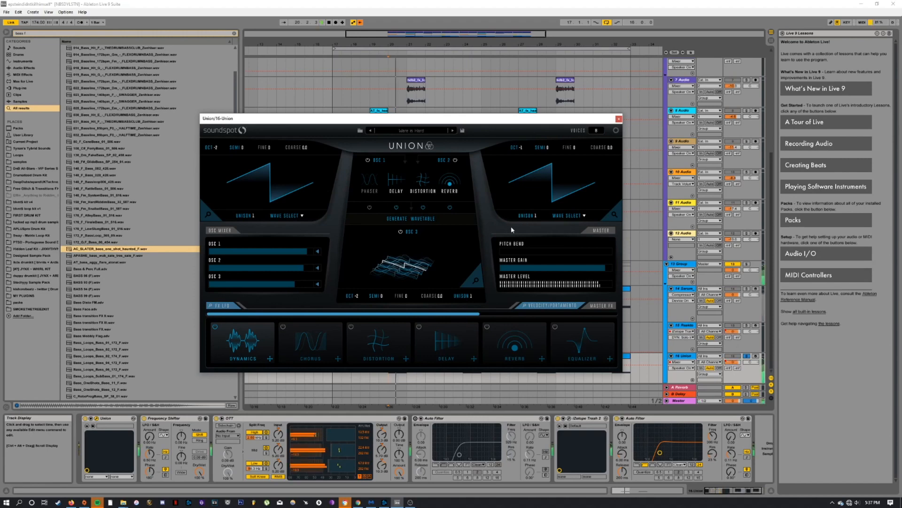
Step: Close the Union plug-in window, return the start marker to bar 17, and take track 16 out of solo
click(619, 119)
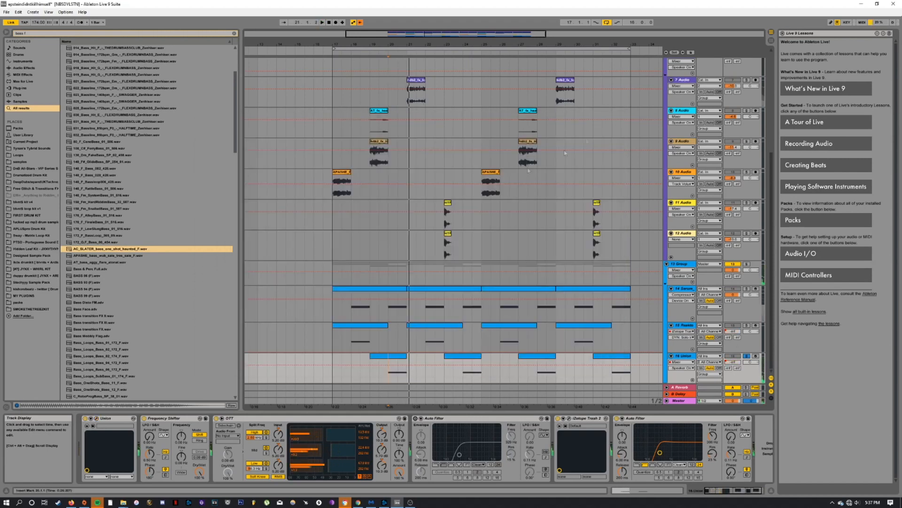
click(332, 249)
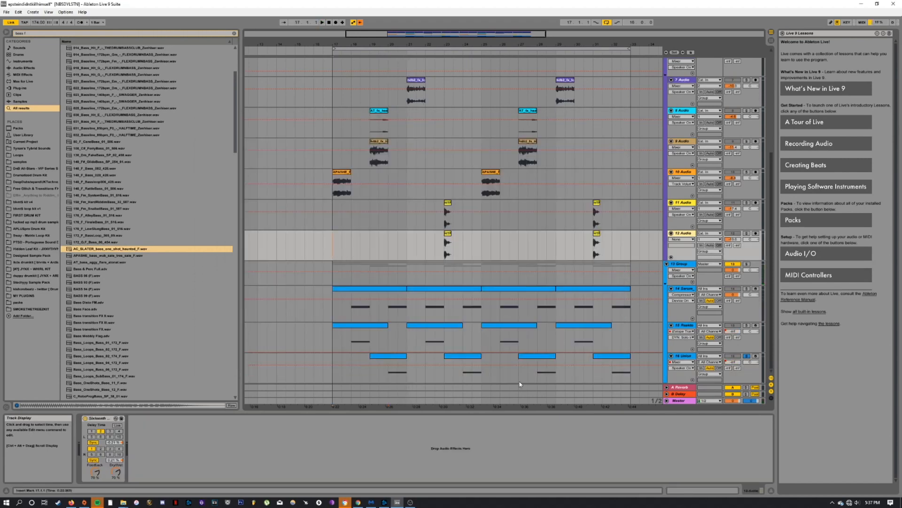
click(747, 356)
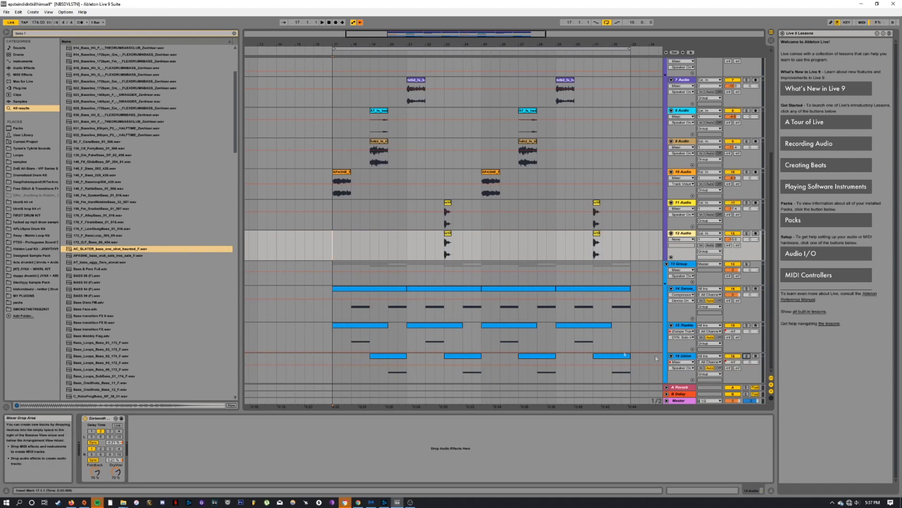
Step: Play the full arrangement from bar 17 to hear the drums and all bass layers together, and stop playback
click(333, 310)
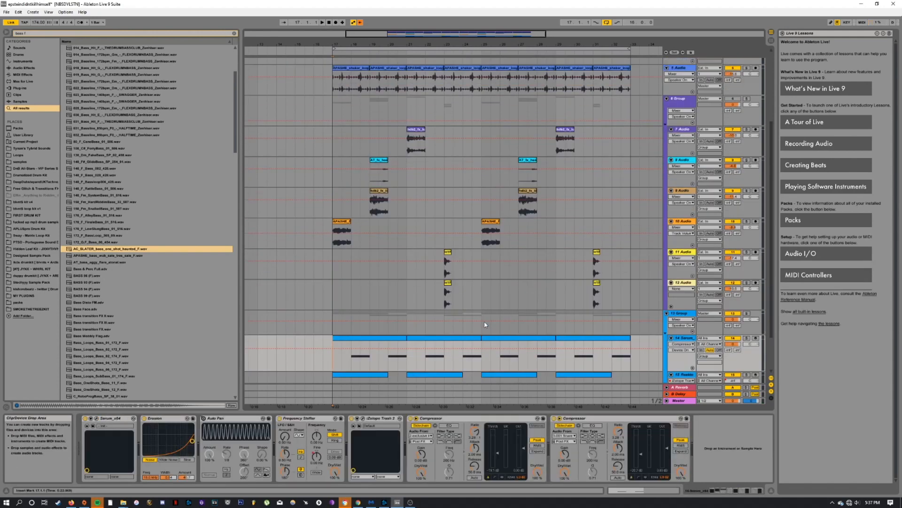
scroll(334, 309, up, 4)
key(space)
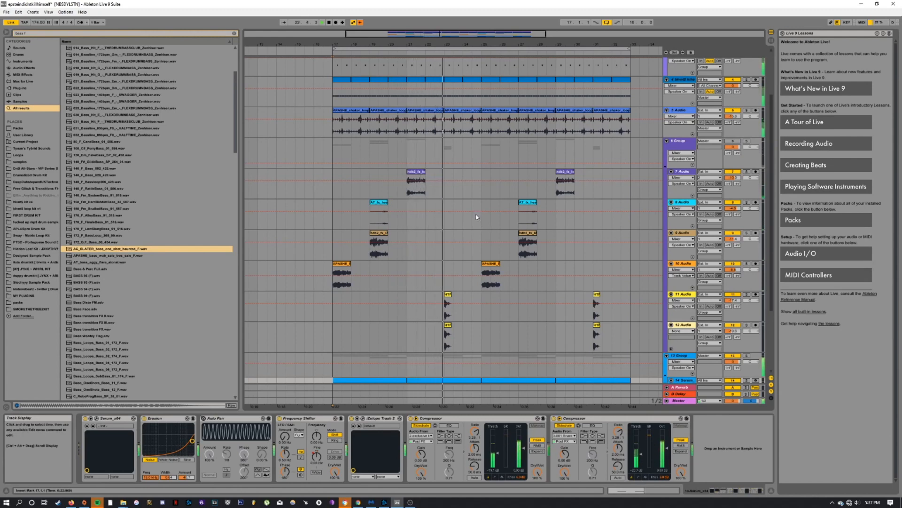
scroll(476, 217, up, 1)
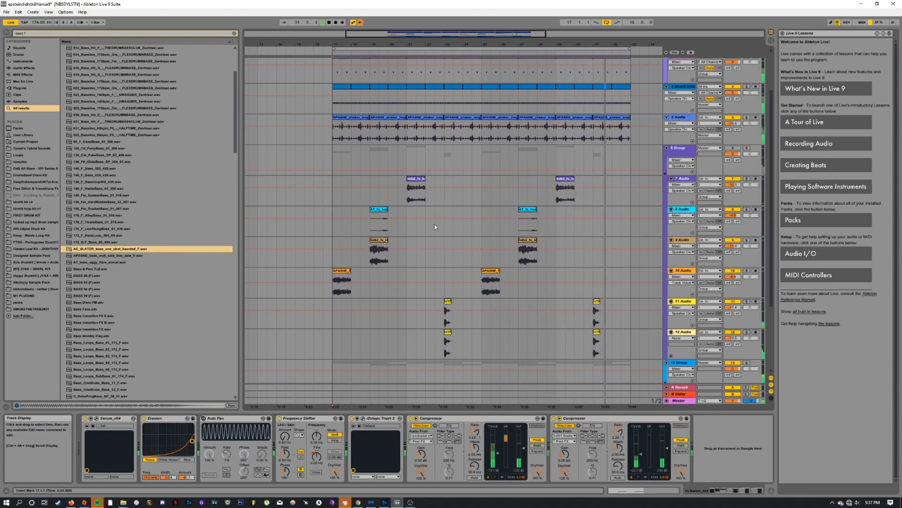
key(space)
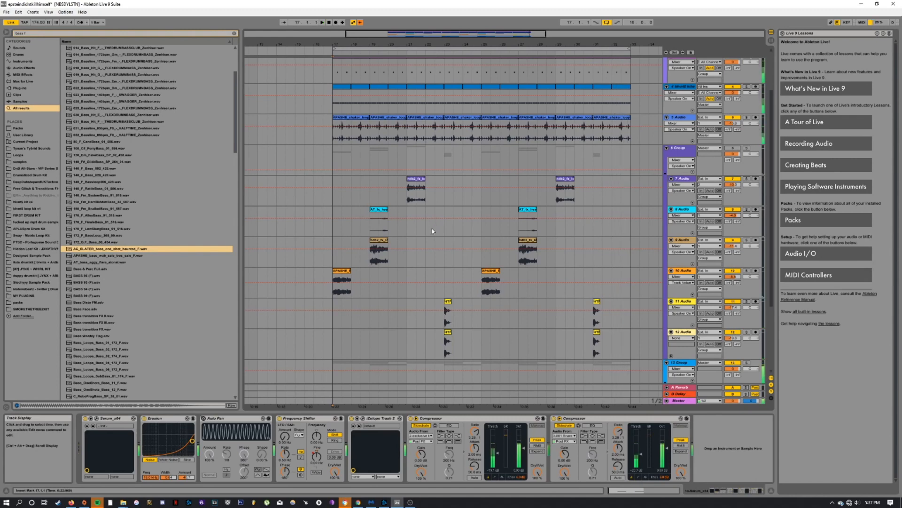
Step: Solo the track 6 group and listen to its audio bass layers on their own from bar 17
click(336, 152)
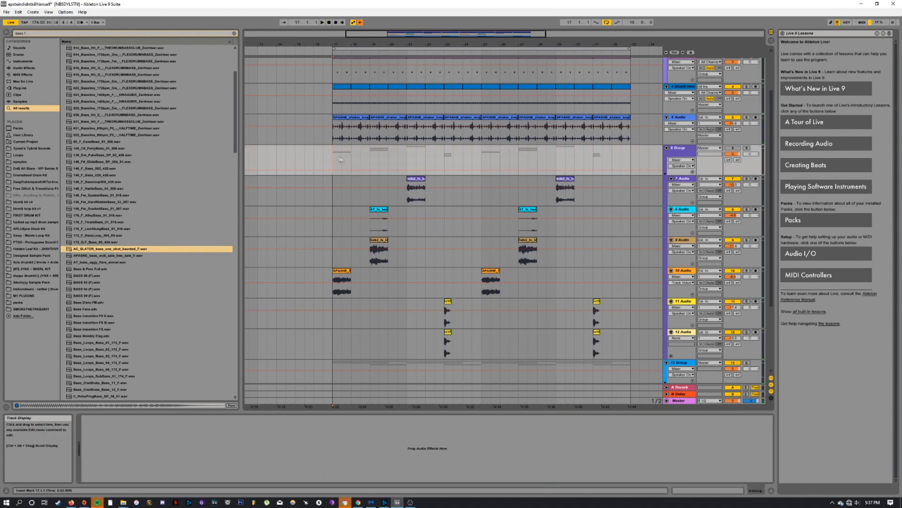
click(746, 148)
key(space)
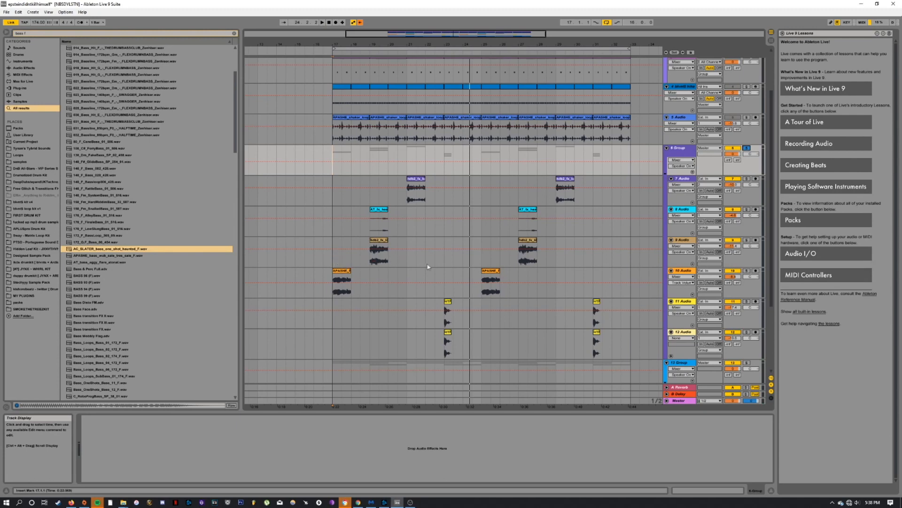
Step: Play the soloed group from bar 23, where the first clips on audio tracks 11 and 12 start
click(445, 343)
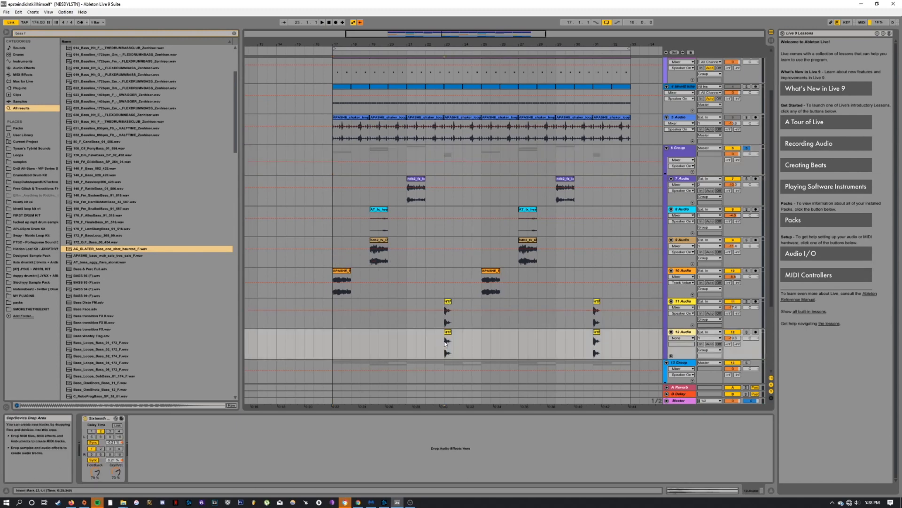
scroll(444, 340, down, 3)
scroll(444, 340, up, 2)
click(444, 315)
key(space)
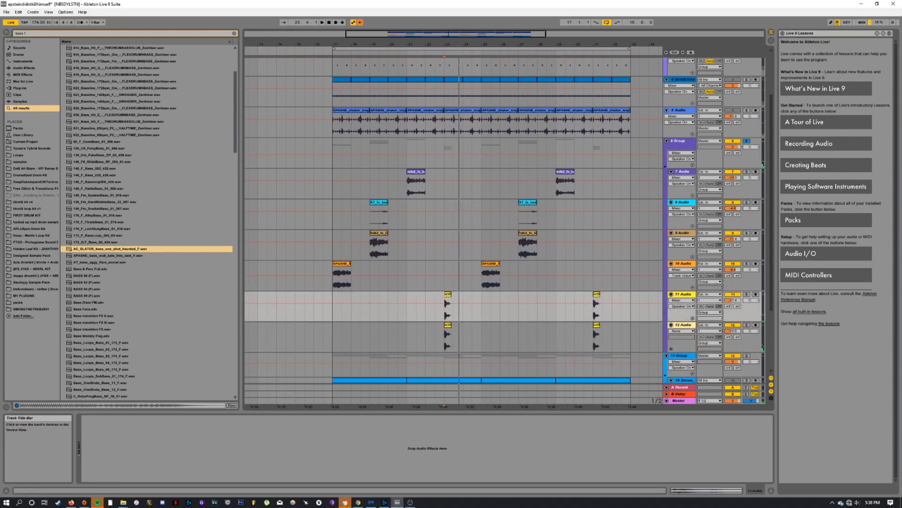
Step: Solo track 11 and track 12 in turn to hear each one's clip at bar 23 separately
click(746, 294)
key(space)
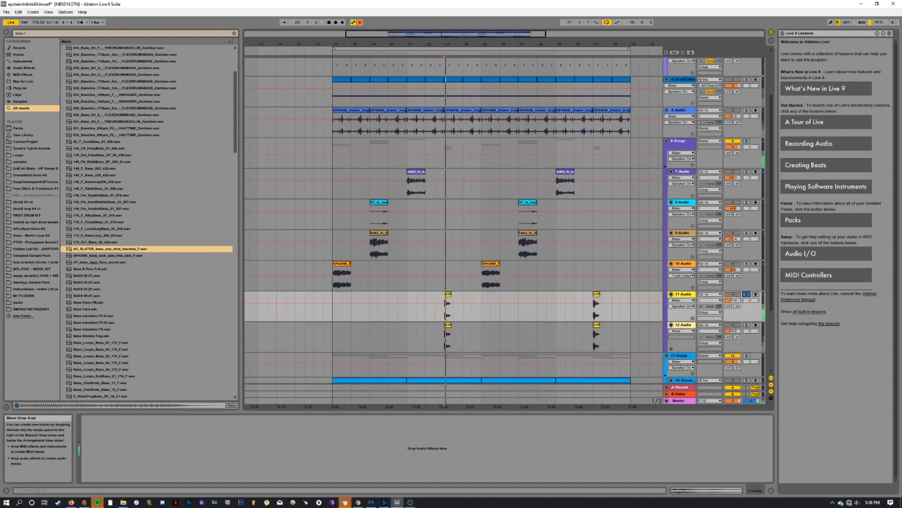
click(746, 325)
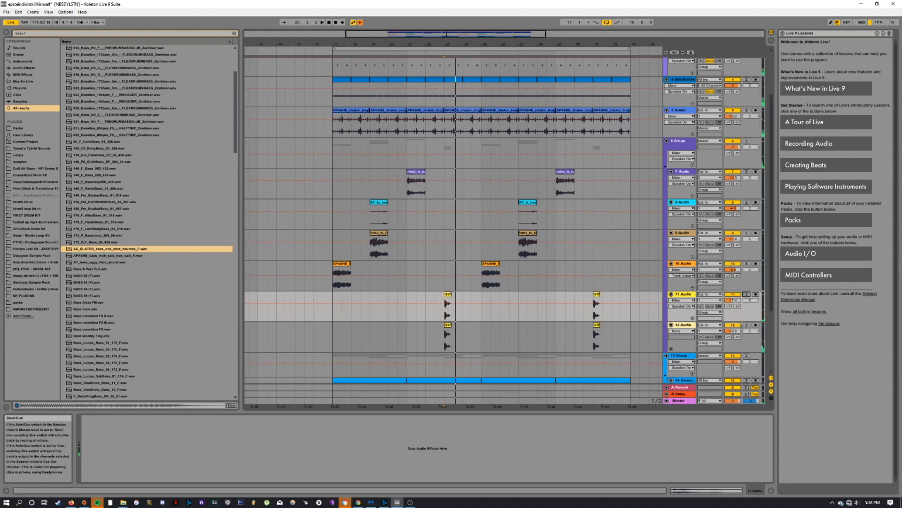
click(441, 344)
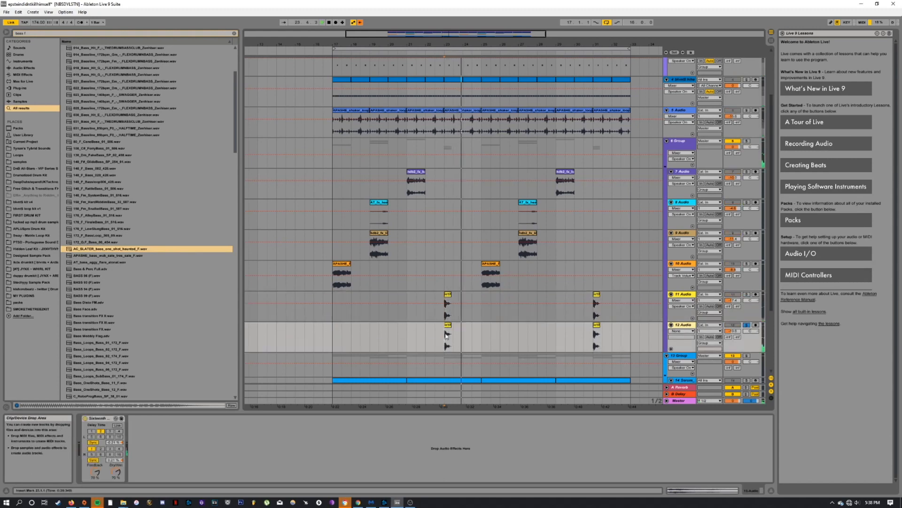